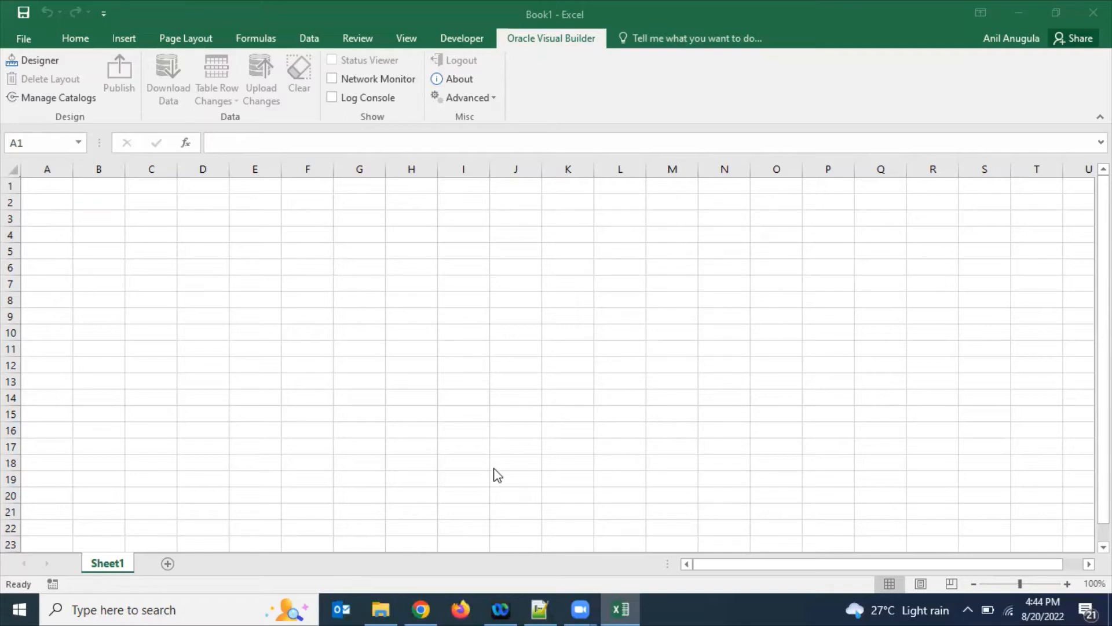
Switch to Chrome and search Google for "oracle visual builder for excel"
{"action": "left_click", "coordinate": [422, 608]}
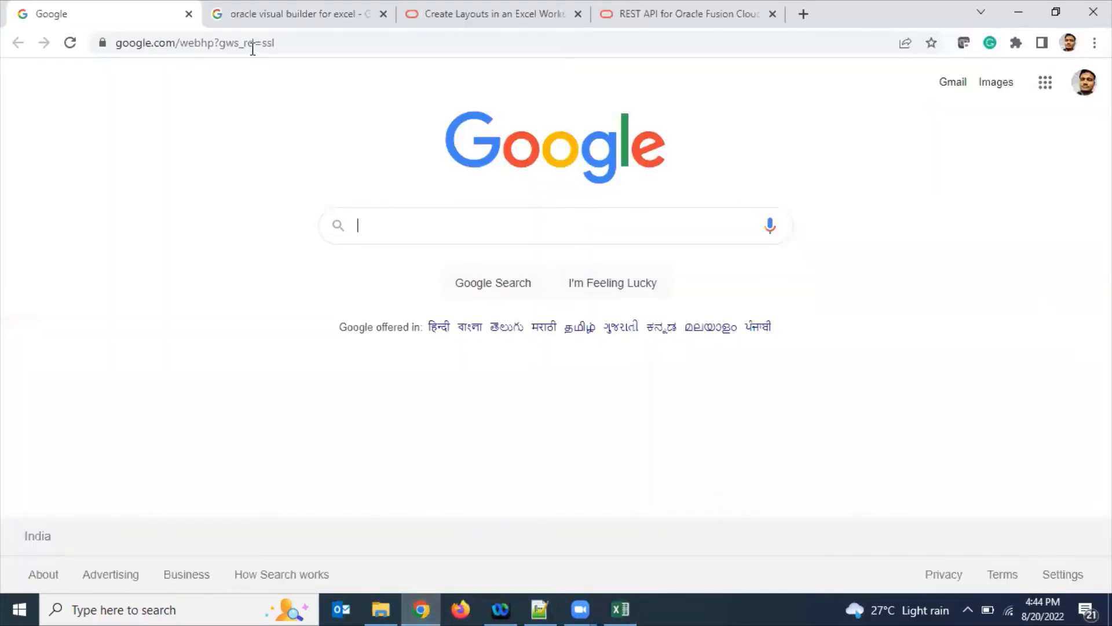
{"action": "left_click", "coordinate": [286, 26]}
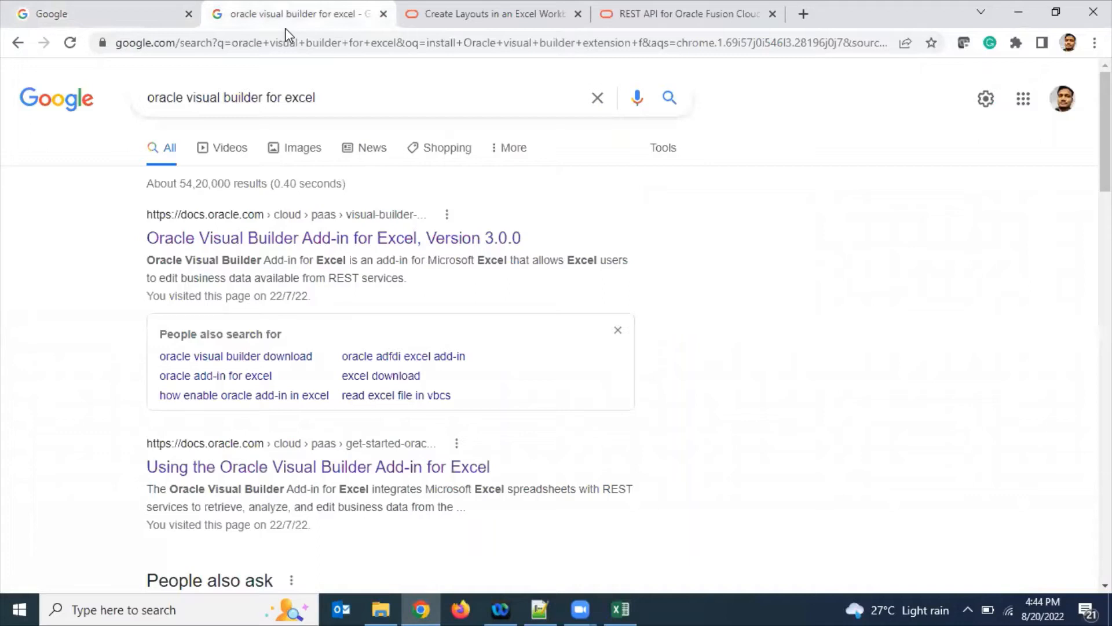
{"action": "left_click", "coordinate": [345, 99]}
{"action": "key", "text": "Return"}
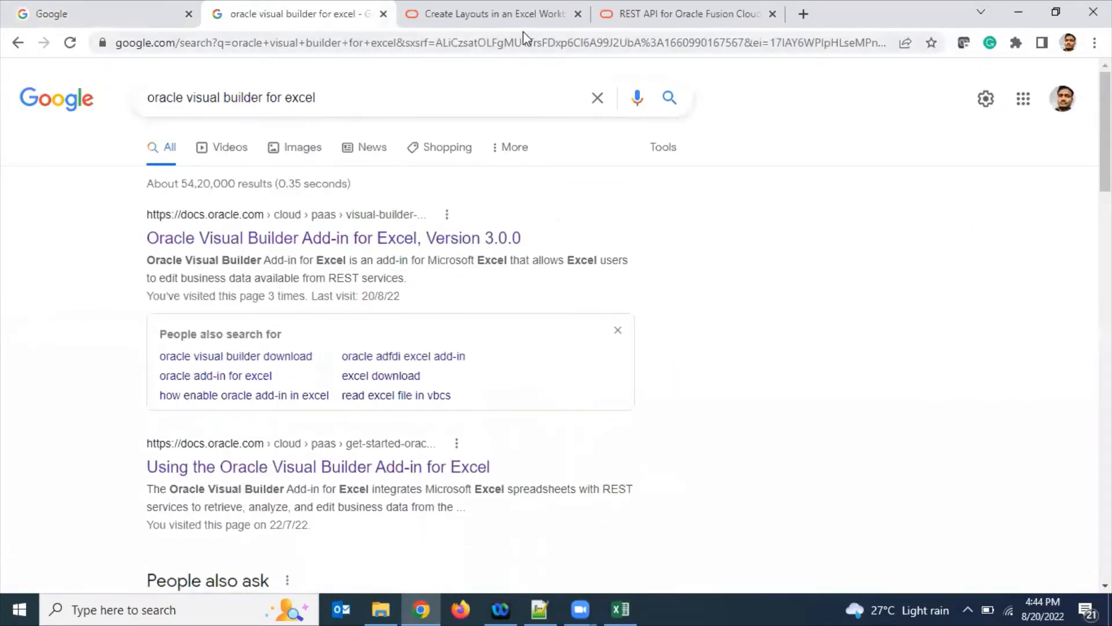
Open the Oracle Visual Builder Add-in for Excel, Version 3.0.0 search result in a new browser tab and display that page
{"action": "middle_click", "coordinate": [372, 249]}
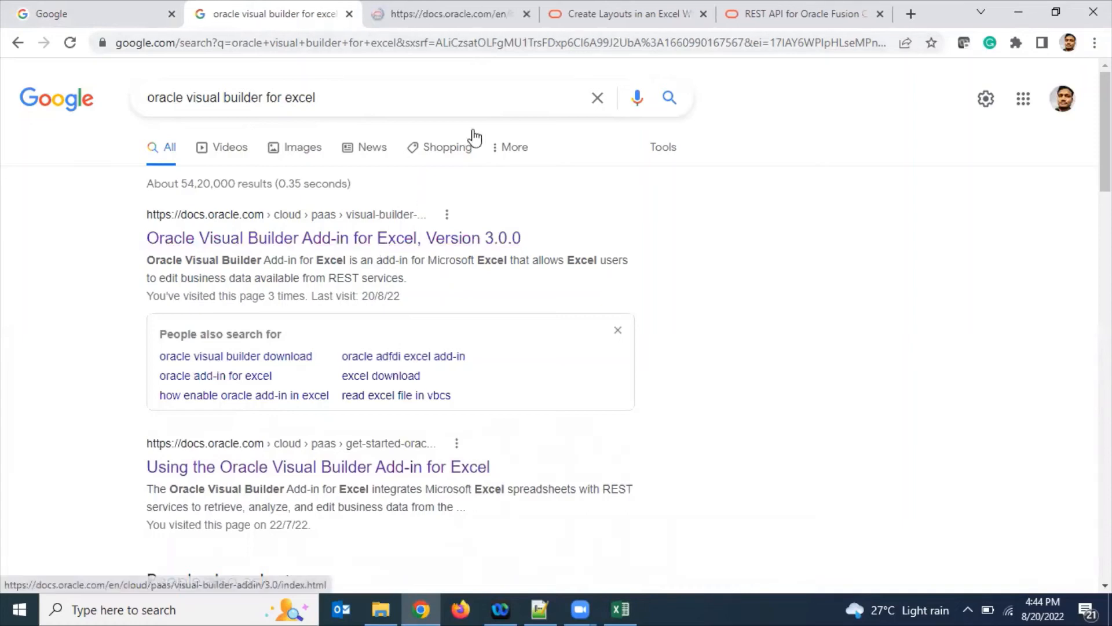
{"action": "left_click", "coordinate": [504, 14]}
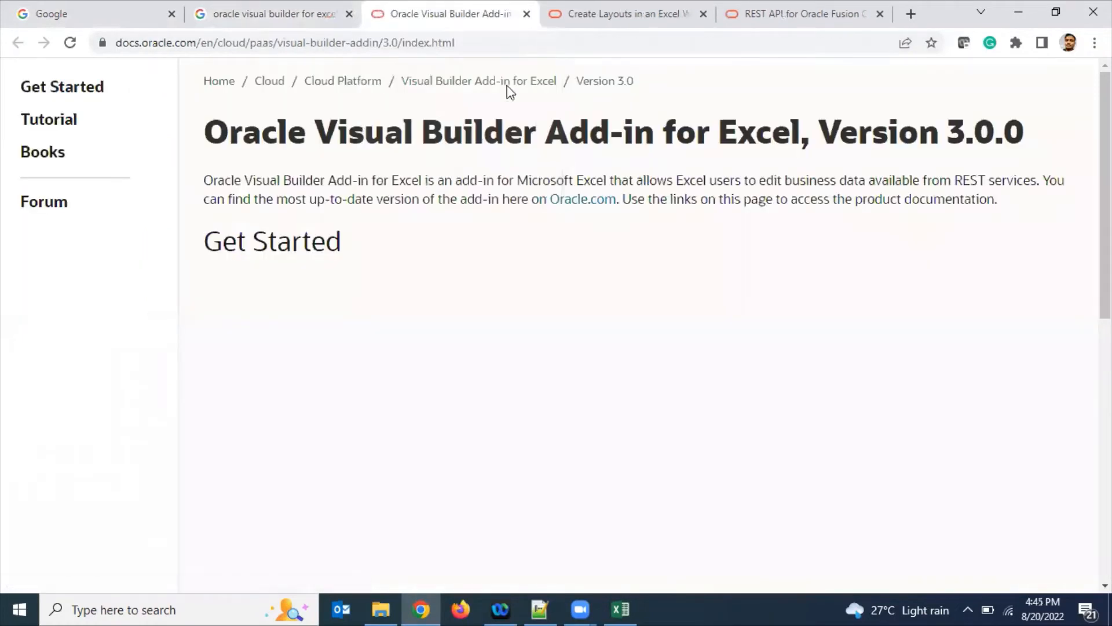
{"action": "left_click", "coordinate": [479, 42]}
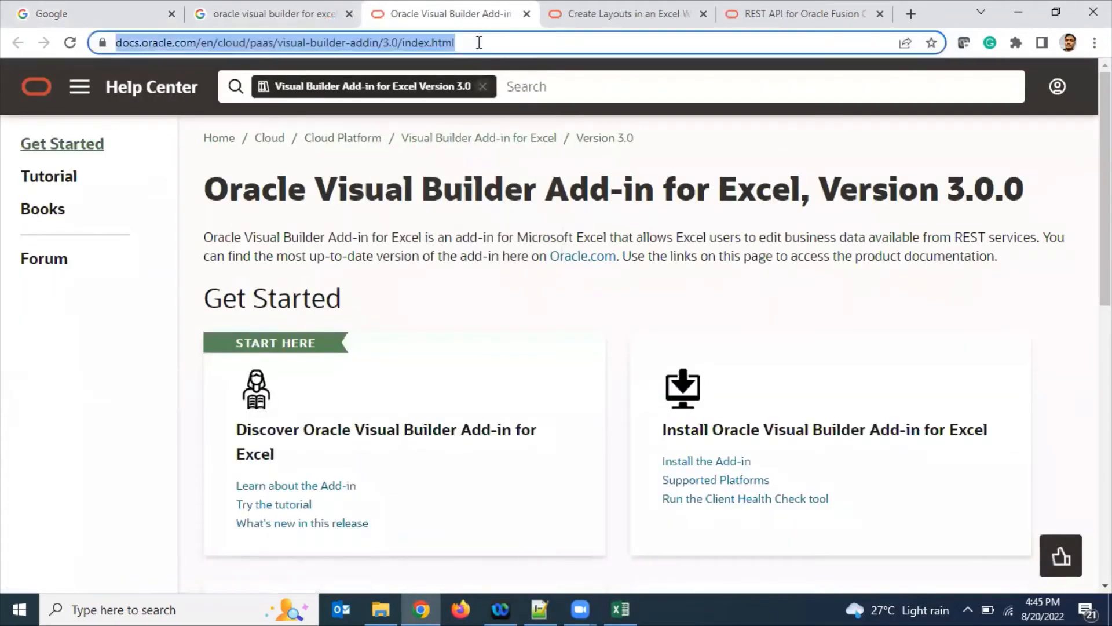
{"action": "left_click", "coordinate": [598, 321]}
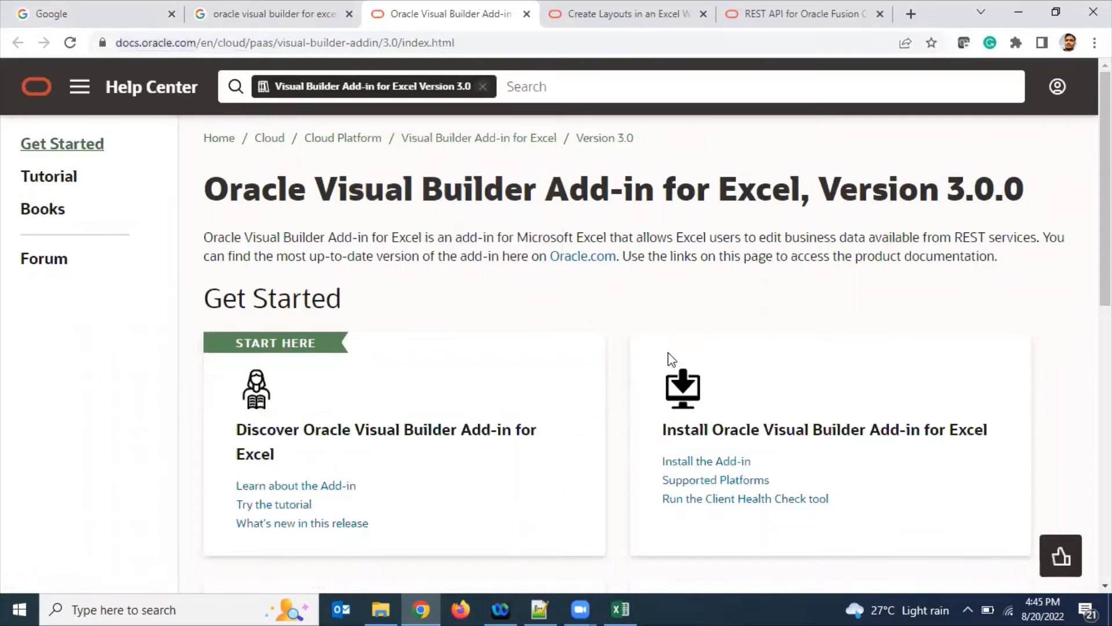
Open the add-in's installation instructions and follow their link to the Oracle Downloads page
{"action": "scroll", "coordinate": [1043, 294], "scroll_direction": "down", "scroll_amount": 3}
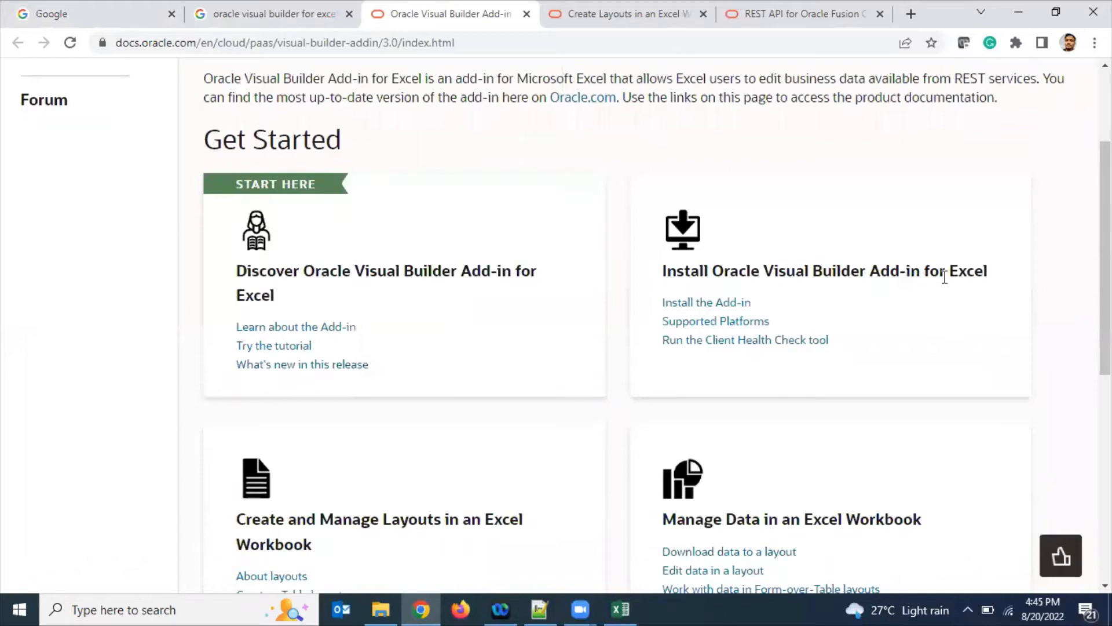
{"action": "left_click", "coordinate": [711, 305]}
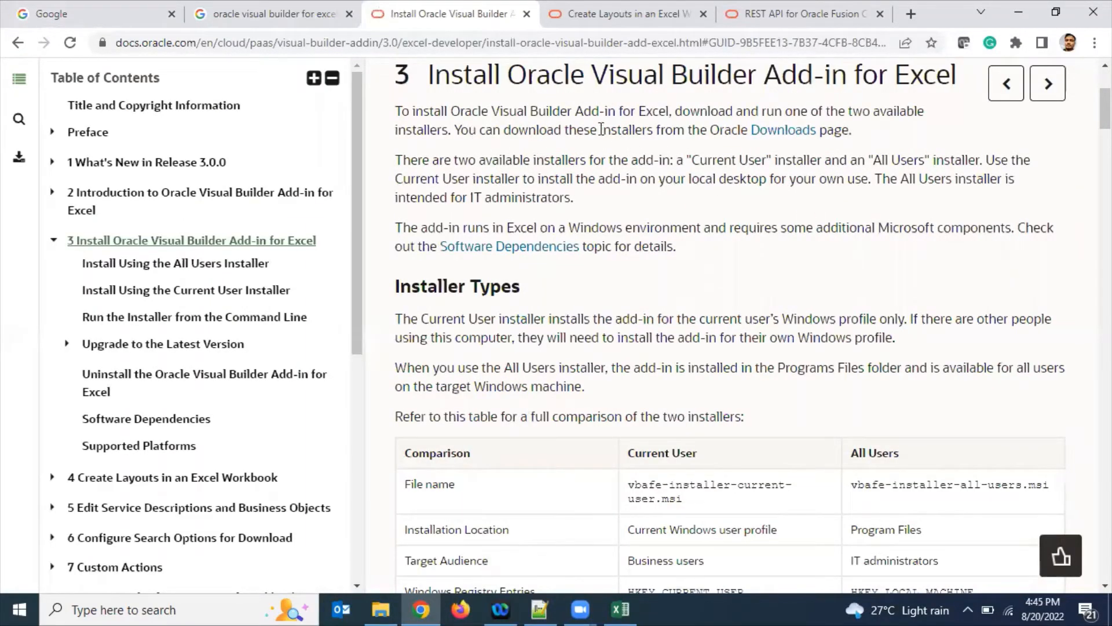
{"action": "left_click", "coordinate": [785, 132]}
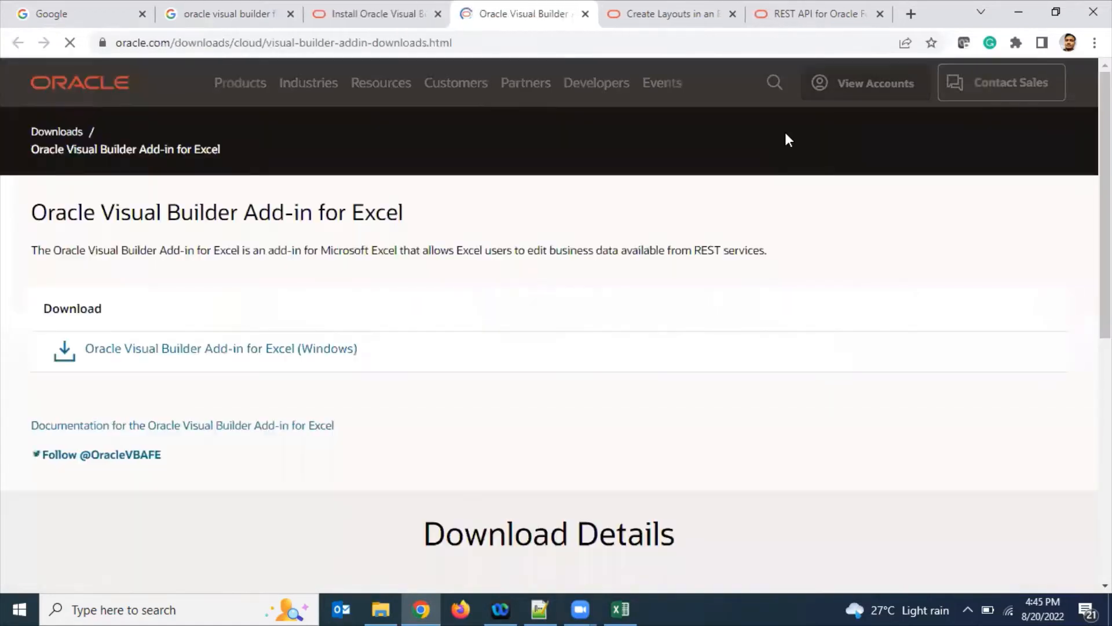
Open the Windows add-in download, accept the Oracle License Agreement and download Oracle Visual Builder Add-in for Excel 3.2
{"action": "left_click", "coordinate": [232, 355]}
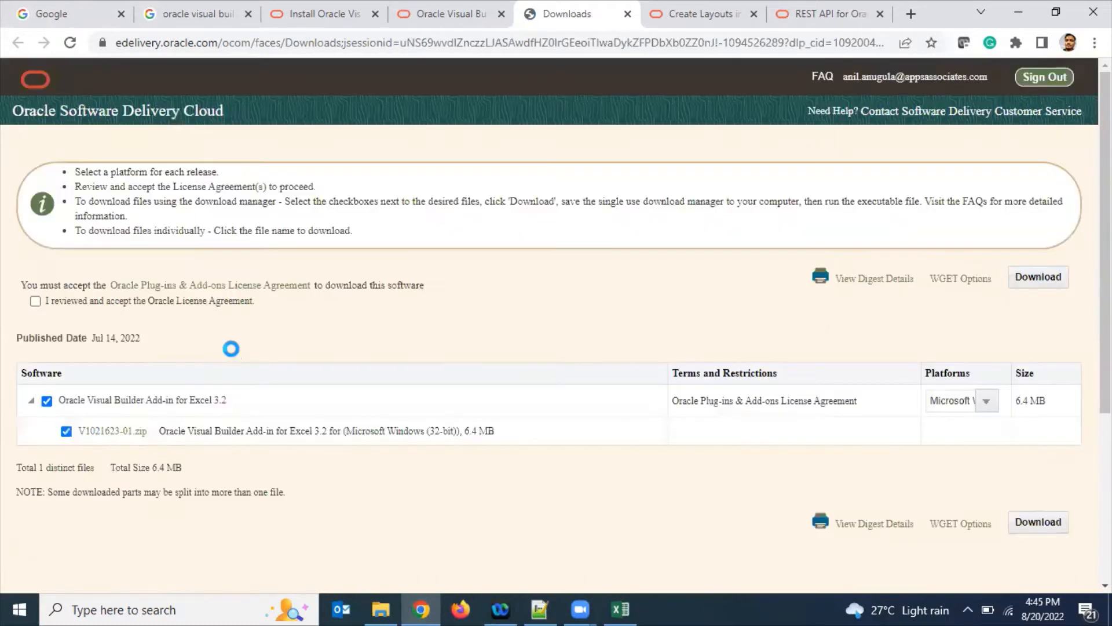
{"action": "left_click", "coordinate": [33, 302]}
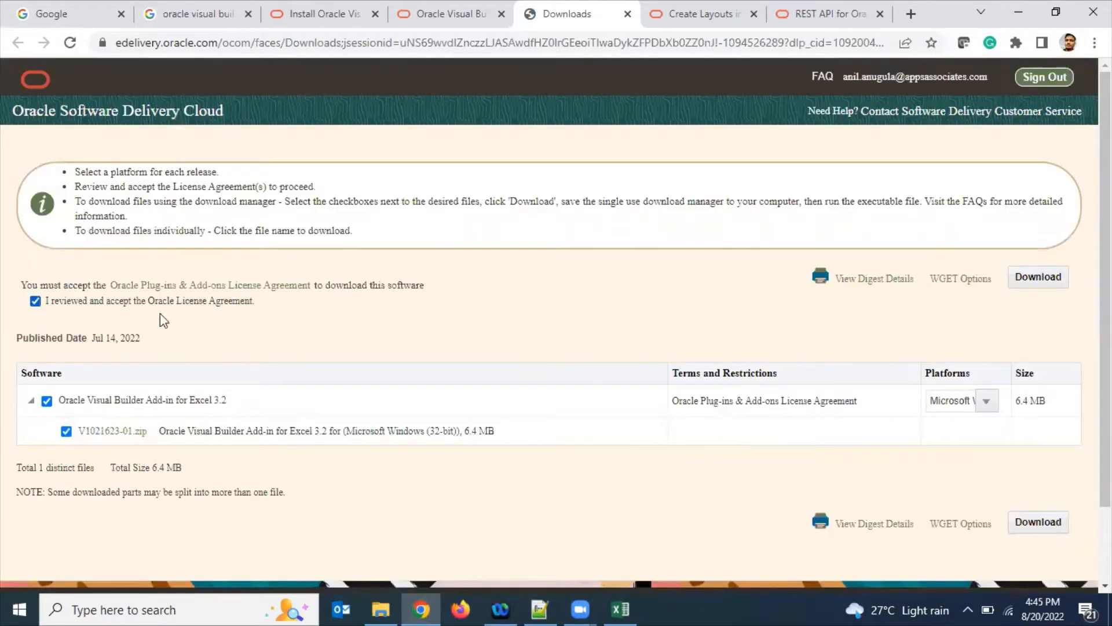
{"action": "left_click", "coordinate": [1044, 284]}
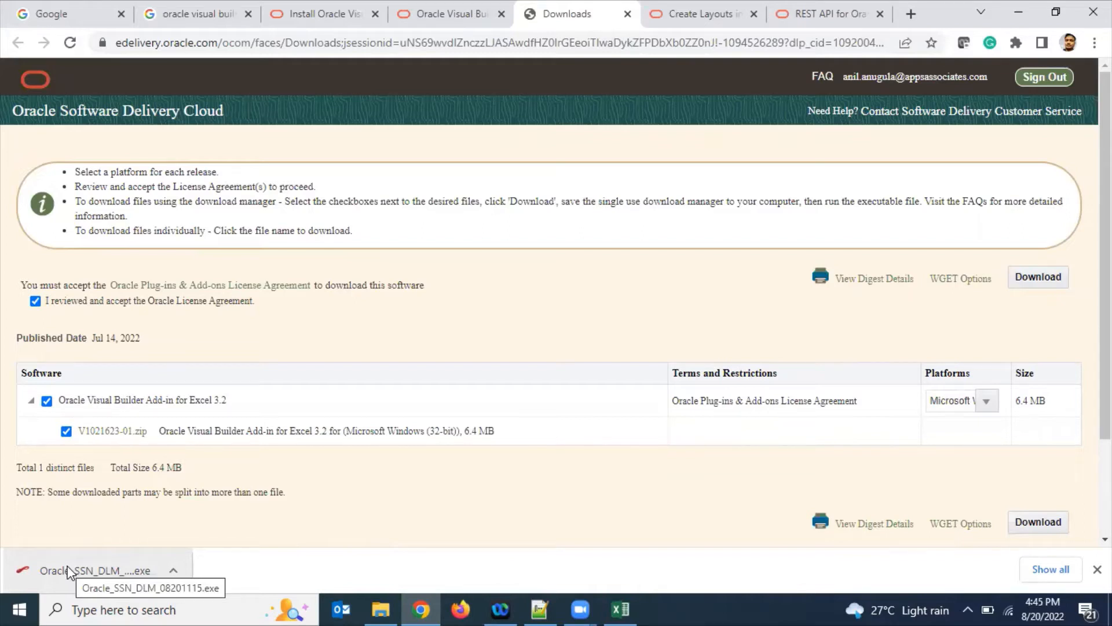
Return to the installation instructions and review the passage on the "Current User" and "All Users" installers
{"action": "left_click", "coordinate": [440, 14]}
{"action": "left_click", "coordinate": [316, 14]}
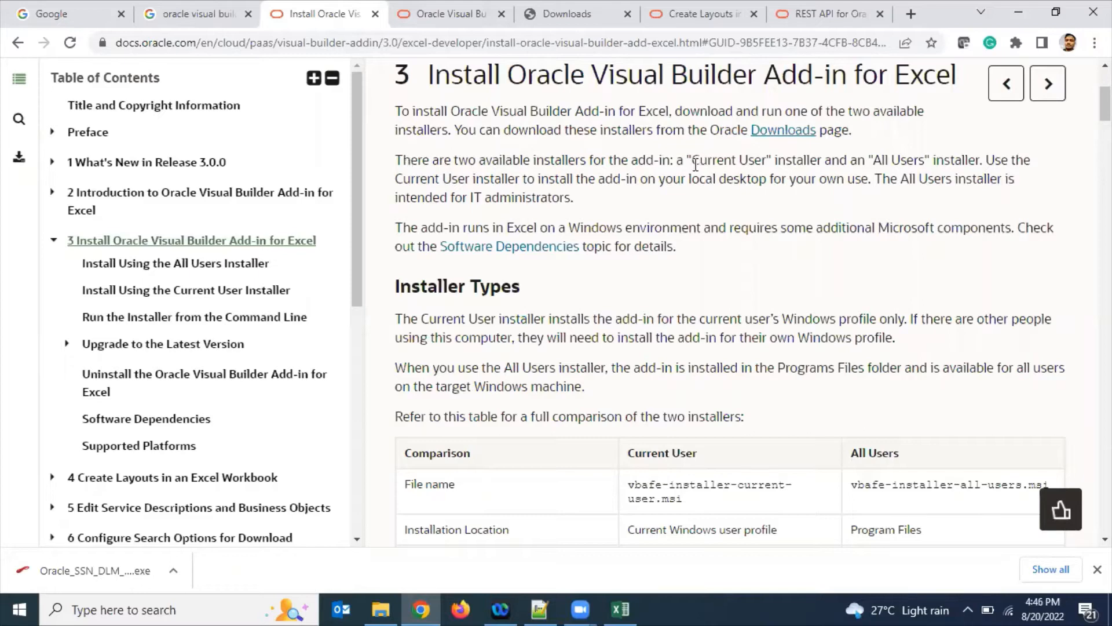
{"action": "left_click_drag", "start_coordinate": [692, 160], "coordinate": [775, 162]}
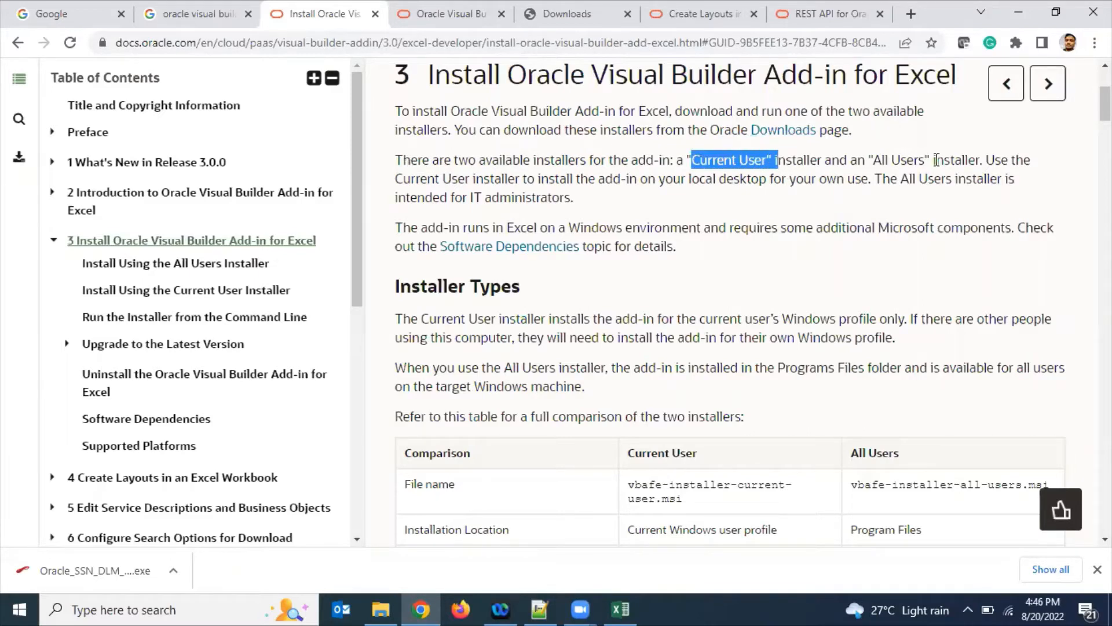
{"action": "left_click_drag", "start_coordinate": [932, 160], "coordinate": [688, 159]}
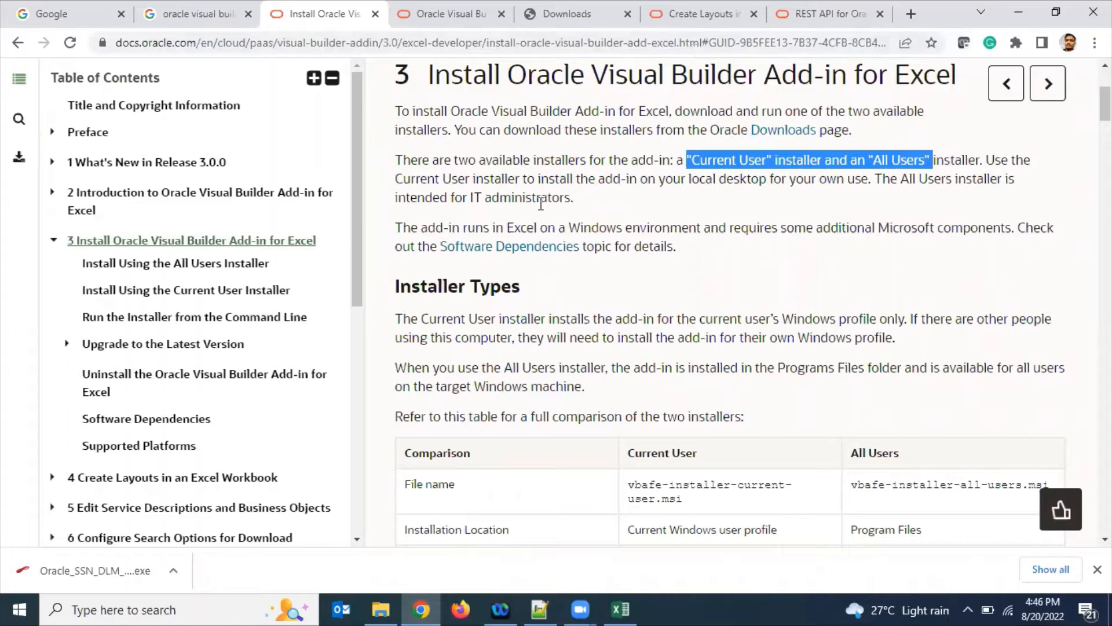
Switch to the Excel workbook and open the version information of the Oracle Visual Builder add-in
{"action": "left_click", "coordinate": [620, 608]}
{"action": "left_click", "coordinate": [516, 330]}
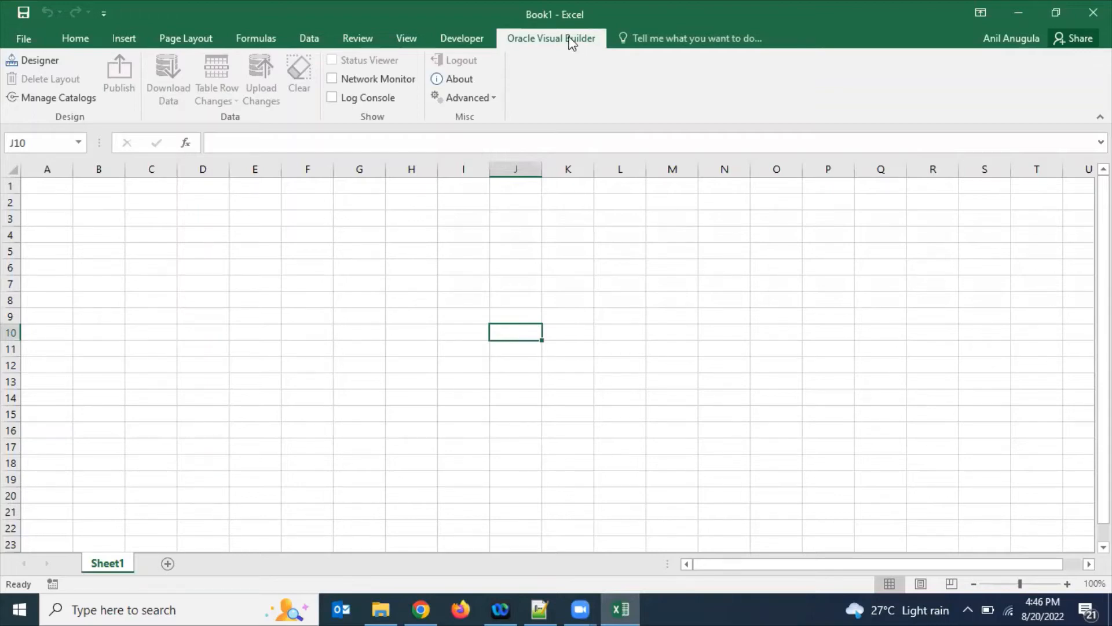
{"action": "left_click", "coordinate": [414, 327]}
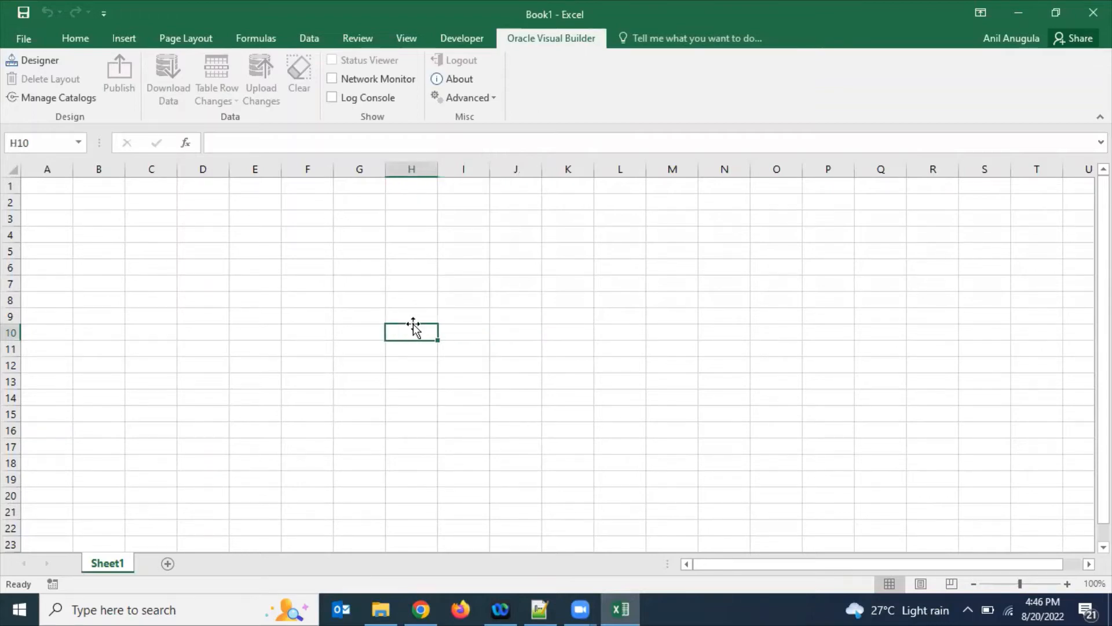
{"action": "left_click", "coordinate": [90, 191]}
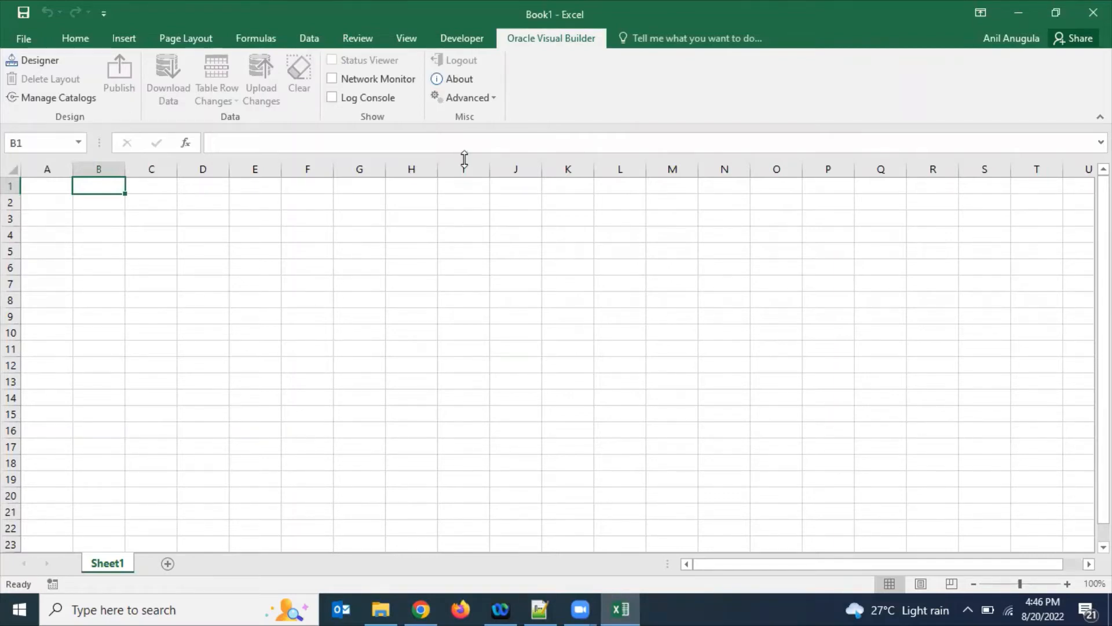
{"action": "left_click", "coordinate": [463, 82]}
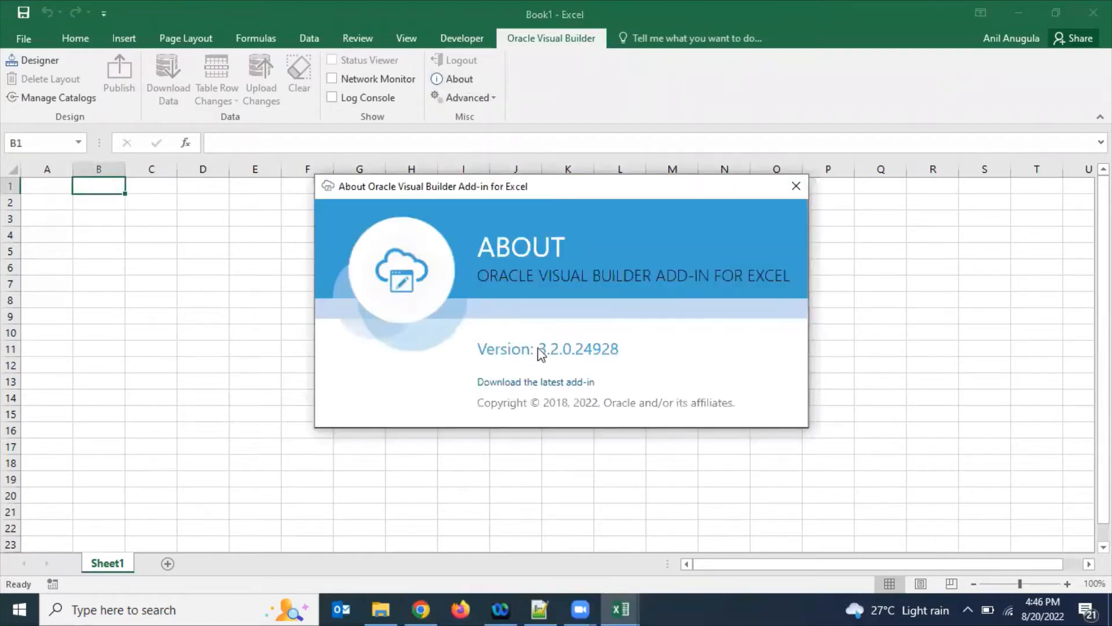
Follow the latest add-in link to its Oracle Software Delivery Cloud page, then return to Excel and close the About dialog
{"action": "left_click", "coordinate": [554, 382]}
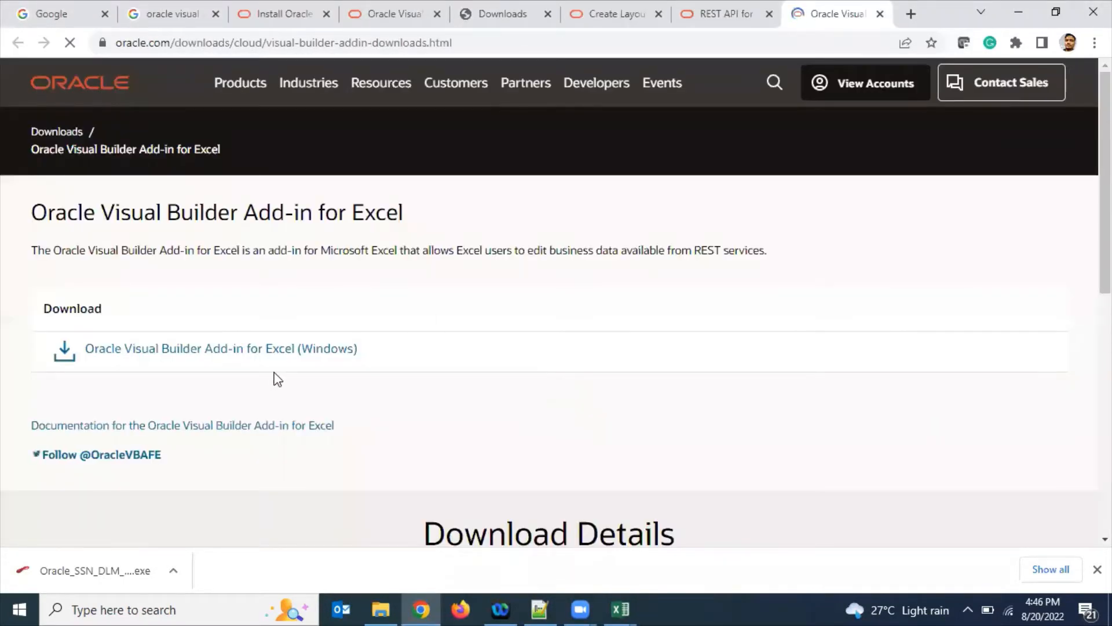
{"action": "left_click", "coordinate": [239, 350]}
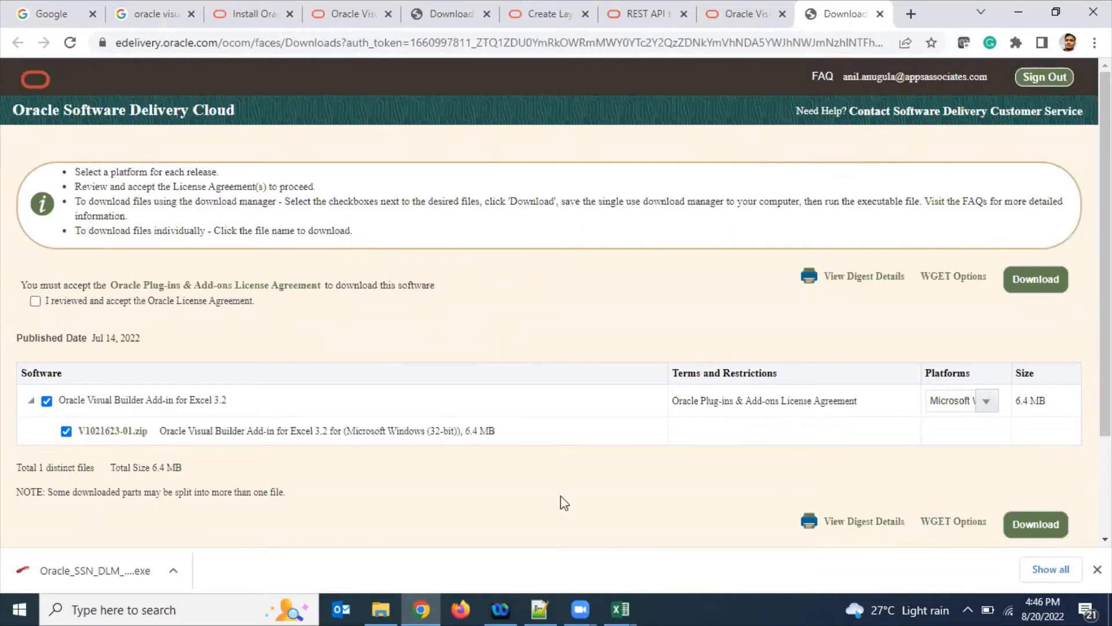
{"action": "mouse_move", "coordinate": [621, 606]}
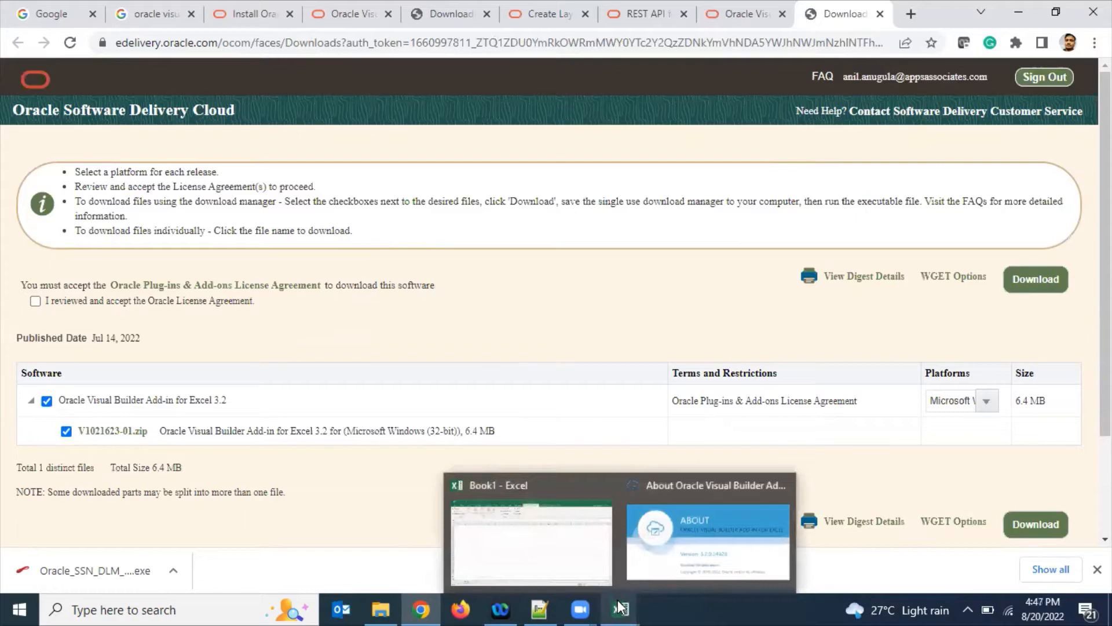
{"action": "left_click", "coordinate": [572, 540]}
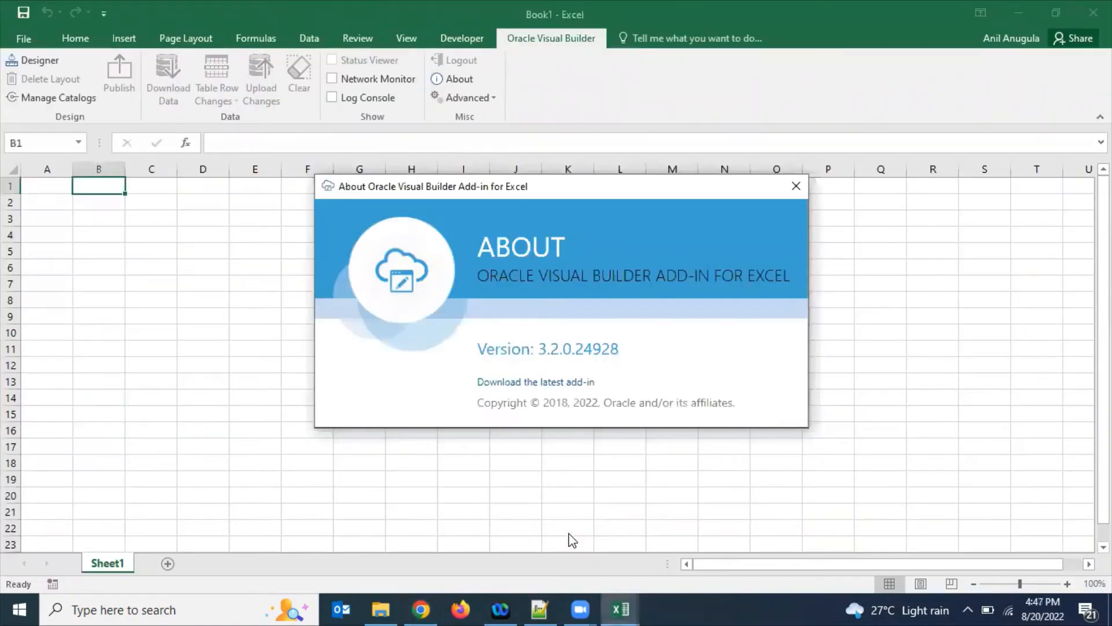
{"action": "left_click", "coordinate": [796, 187]}
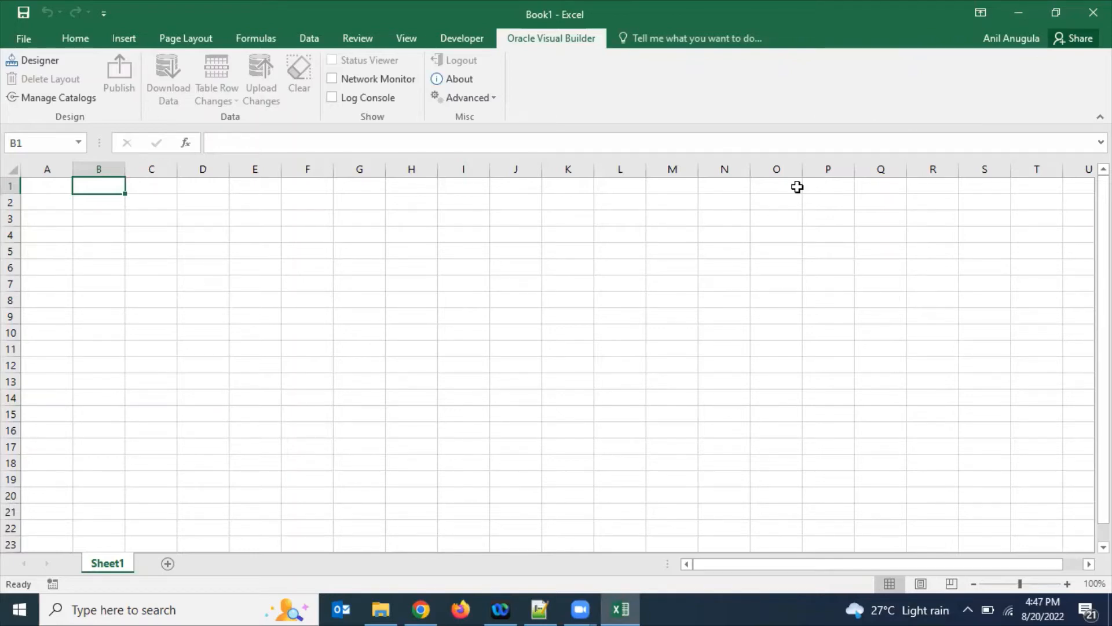
Switch to Chrome and show the Create work orders heading in the REST API for Oracle Fusion Cloud SCM documentation
{"action": "left_click", "coordinate": [421, 609]}
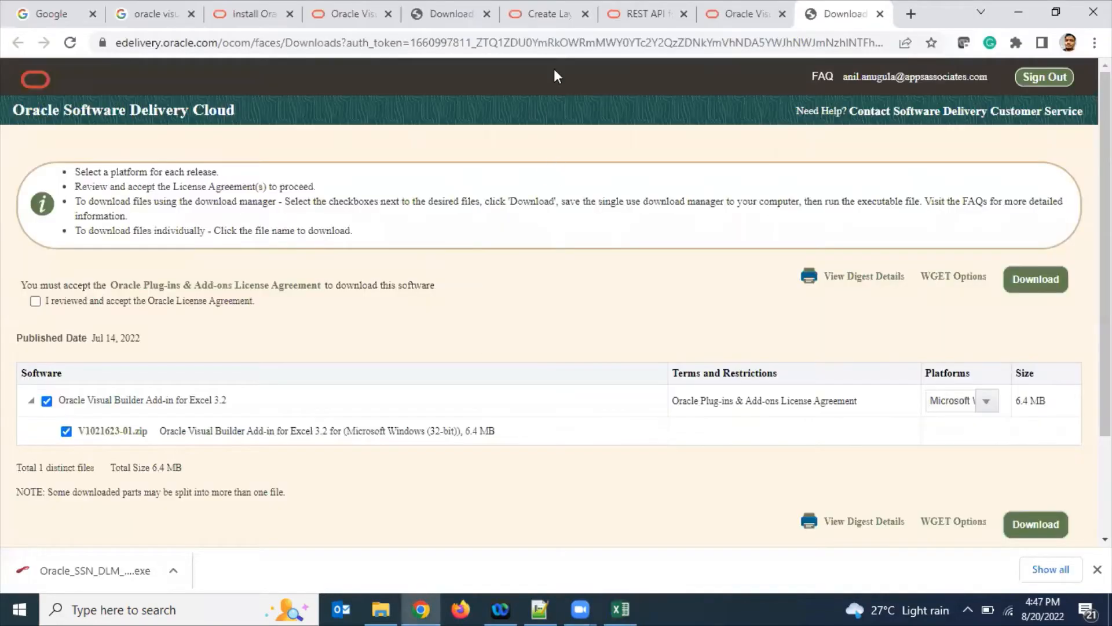
{"action": "left_click", "coordinate": [546, 30]}
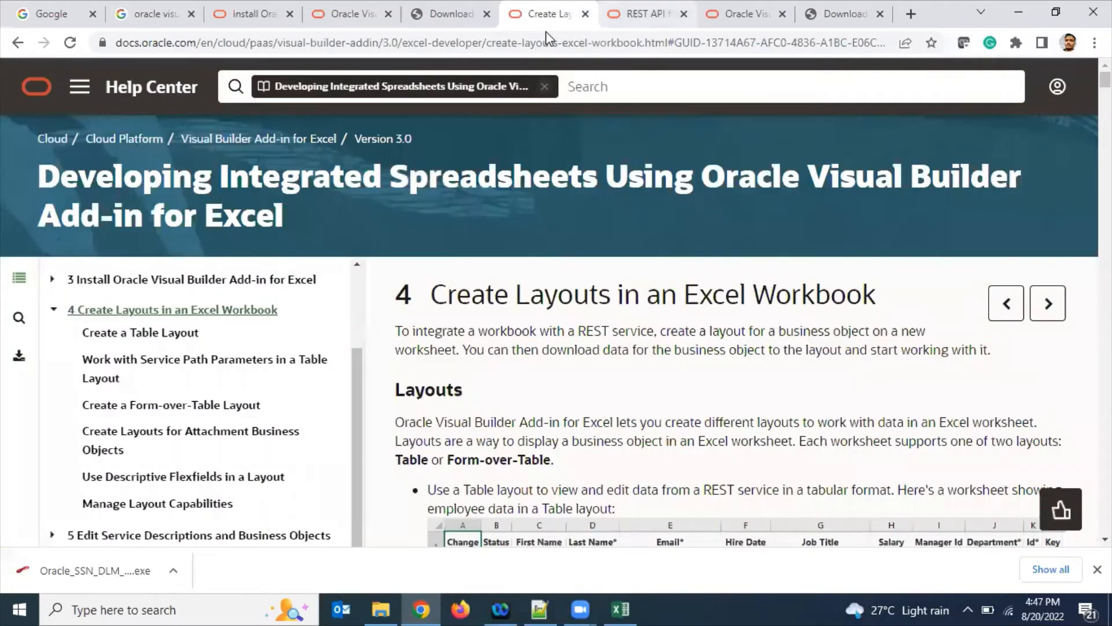
{"action": "key", "text": "ctrl+Tab"}
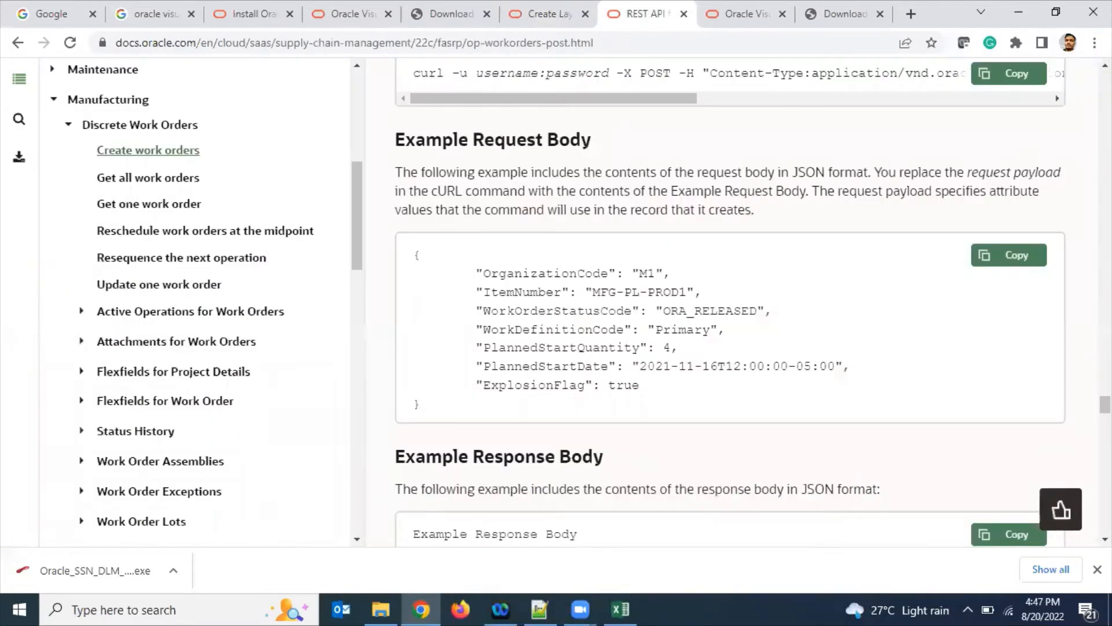
{"action": "left_click_drag", "start_coordinate": [1105, 404], "coordinate": [1105, 79]}
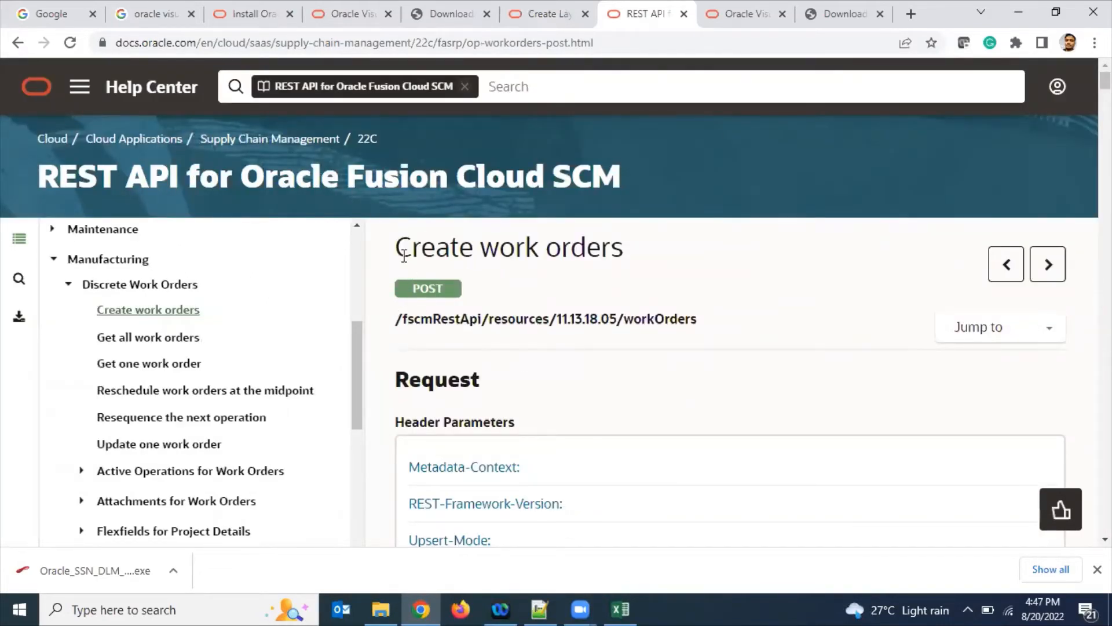
{"action": "left_click_drag", "start_coordinate": [432, 248], "coordinate": [627, 251]}
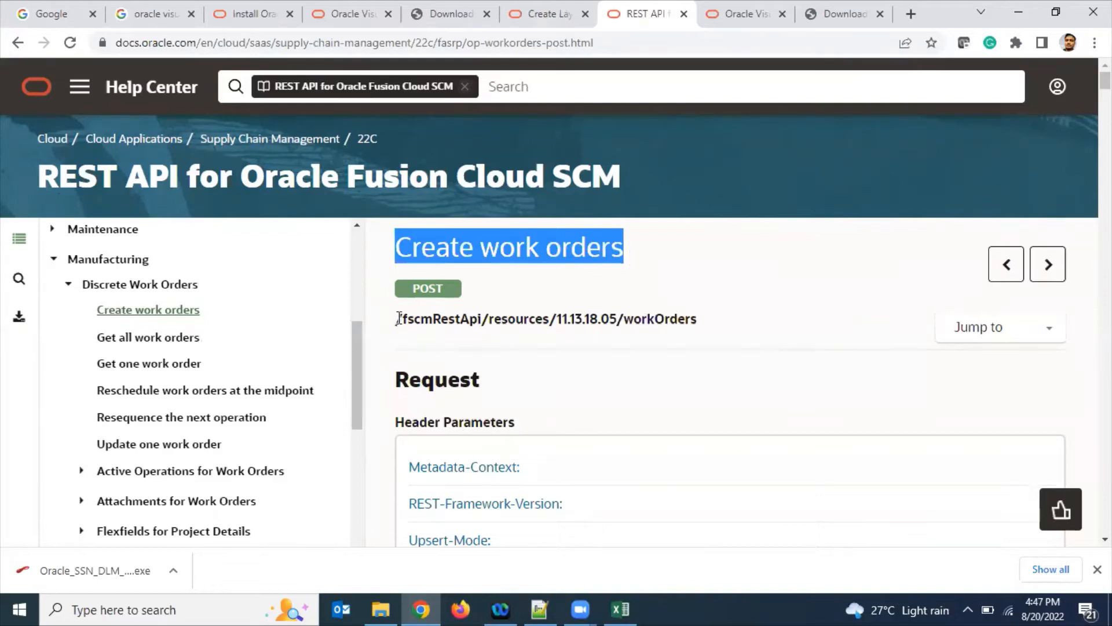
Copy the endpoint path /fscmRestApi/resources/11.13.18.05/workOrders from the Create work orders page and switch to Notepad++
{"action": "left_click", "coordinate": [398, 318]}
{"action": "left_click_drag", "start_coordinate": [399, 318], "coordinate": [751, 322]}
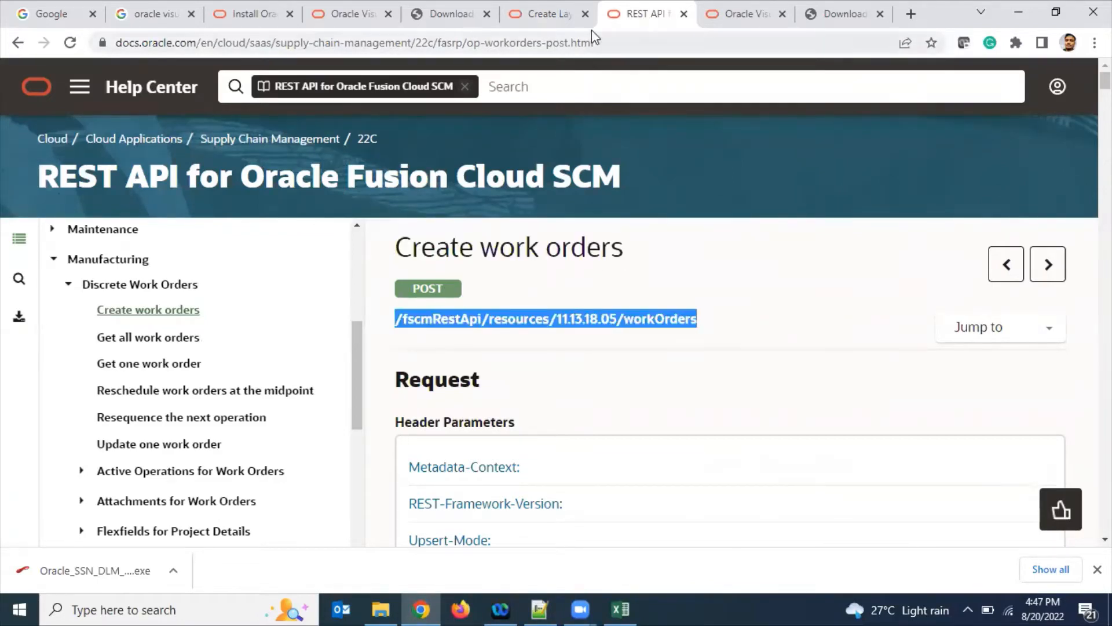
{"action": "left_click", "coordinate": [604, 40]}
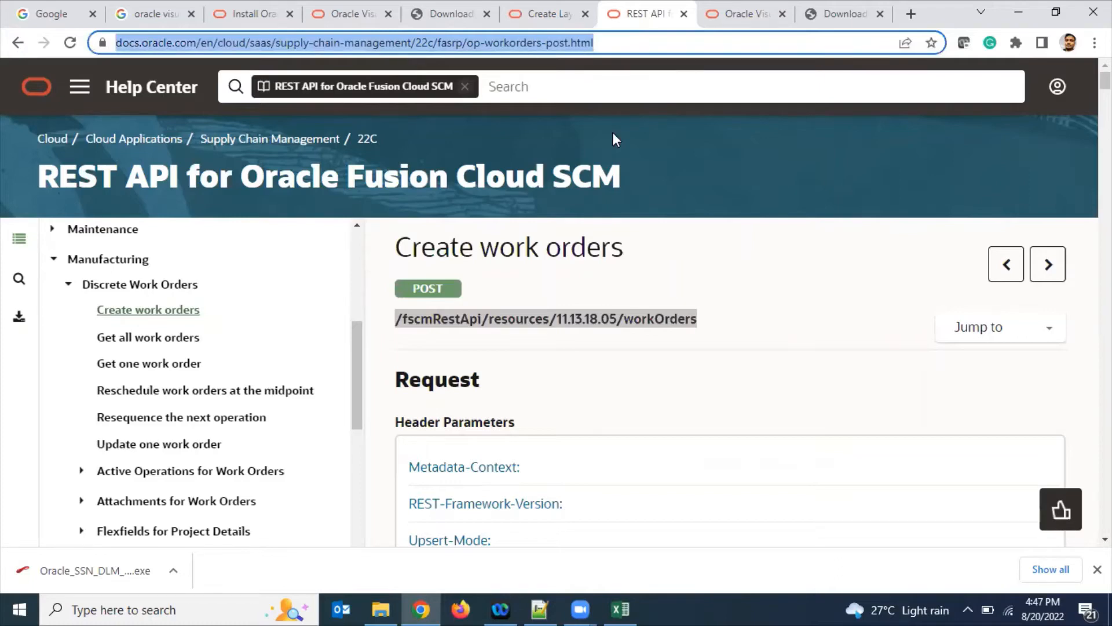
{"action": "left_click", "coordinate": [697, 284]}
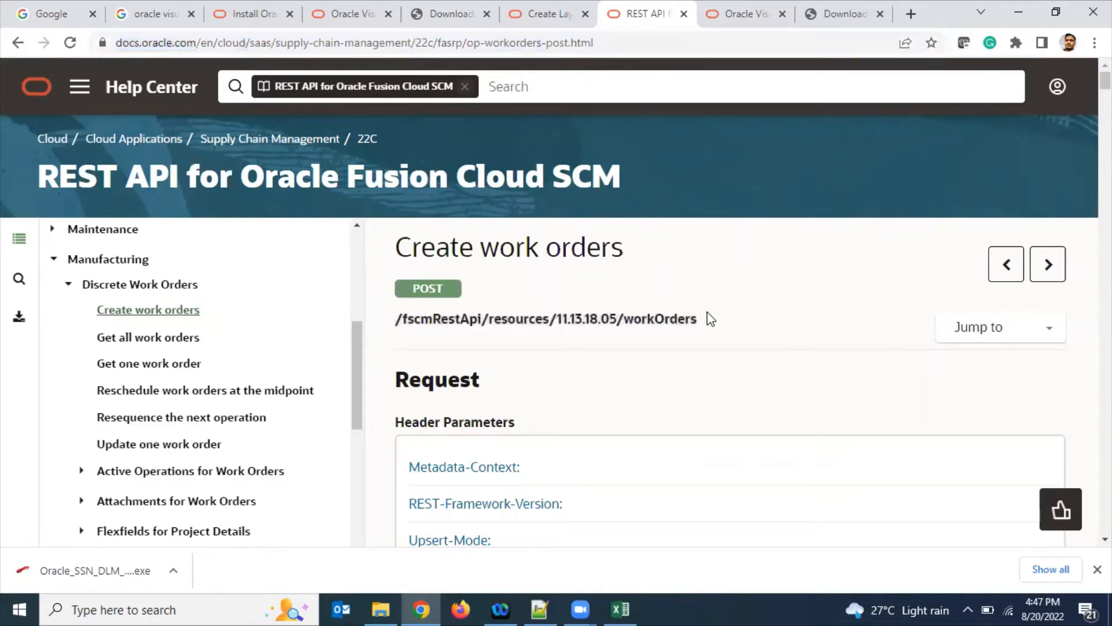
{"action": "left_click_drag", "start_coordinate": [396, 318], "coordinate": [707, 314]}
{"action": "key", "text": "ctrl+c"}
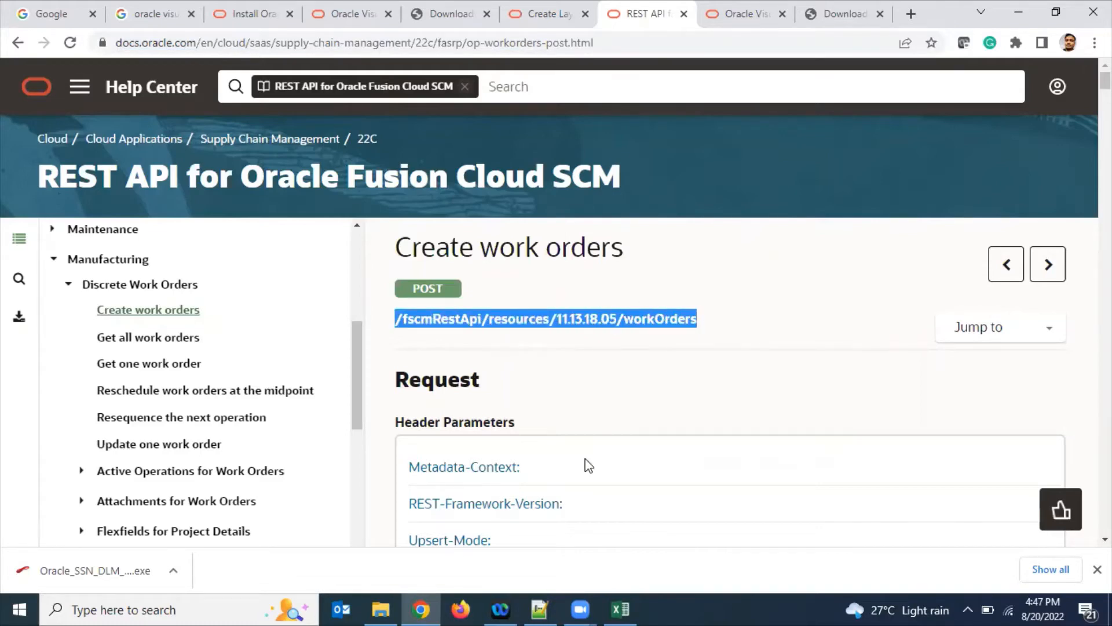
{"action": "left_click", "coordinate": [539, 609]}
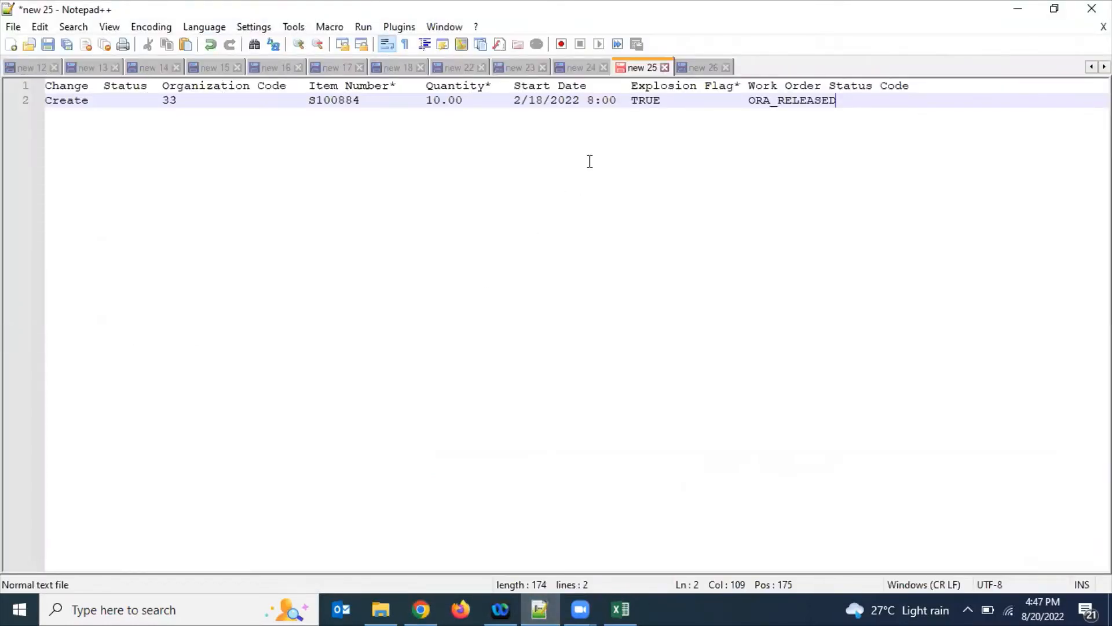
Paste the copied work orders endpoint path below the sample data, leaving two blank lines in between
{"action": "key", "text": "Return"}
{"action": "key", "text": "Return"}
{"action": "key", "text": "Return"}
{"action": "key", "text": "ctrl+v"}
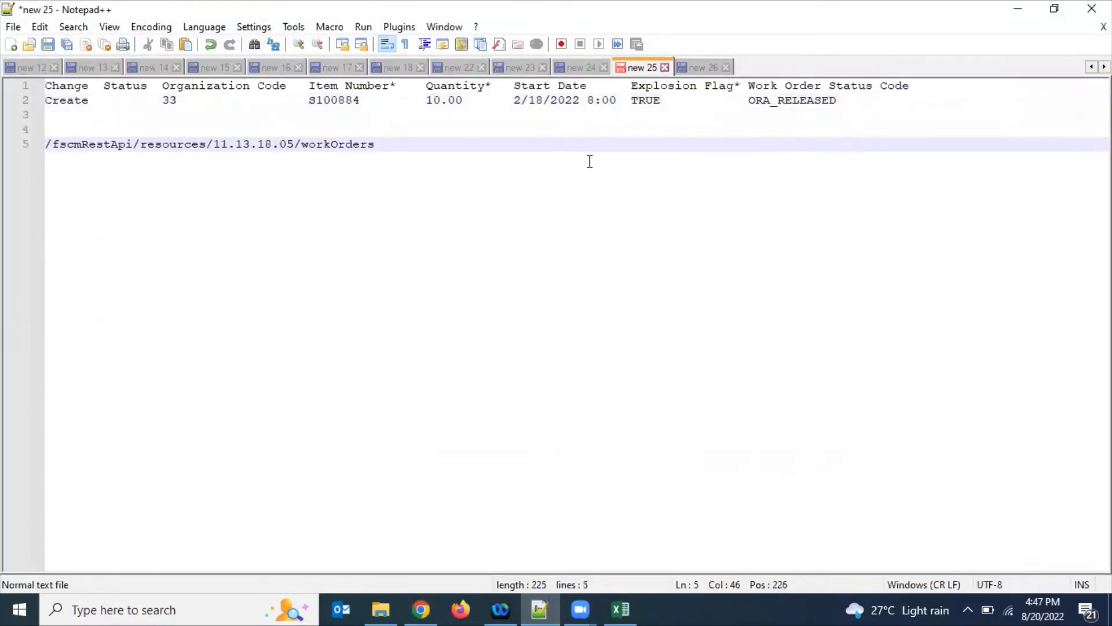
{"action": "left_click", "coordinate": [47, 141]}
{"action": "type", "text": "w"}
{"action": "key", "text": "BackSpace"}
{"action": "type", "text": "http:"}
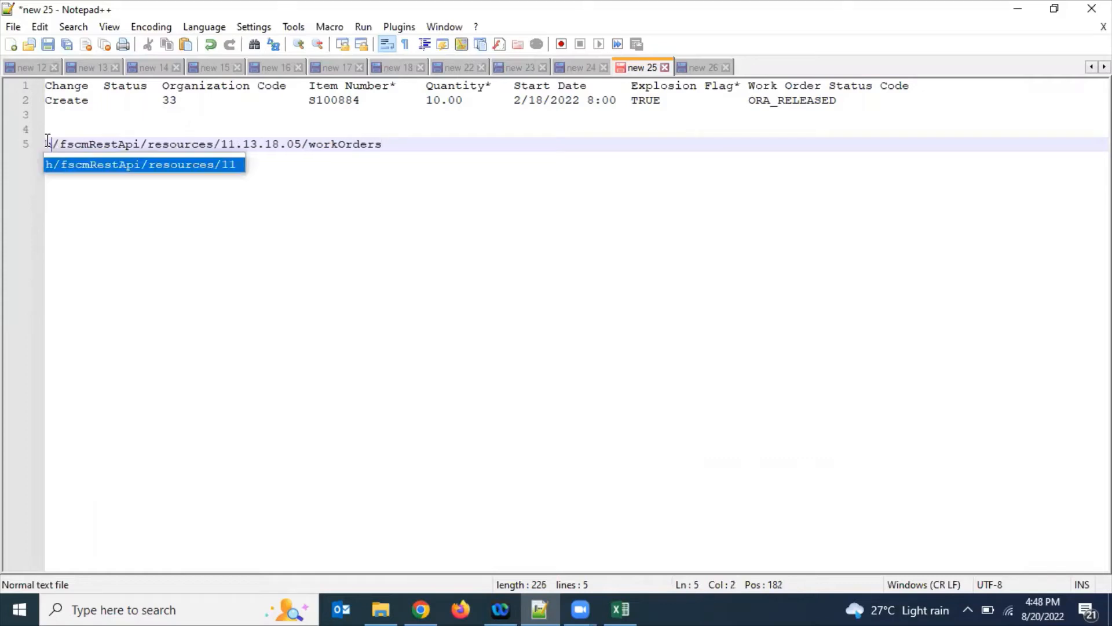
{"action": "key", "text": "BackSpace"}
{"action": "type", "text": "s"}
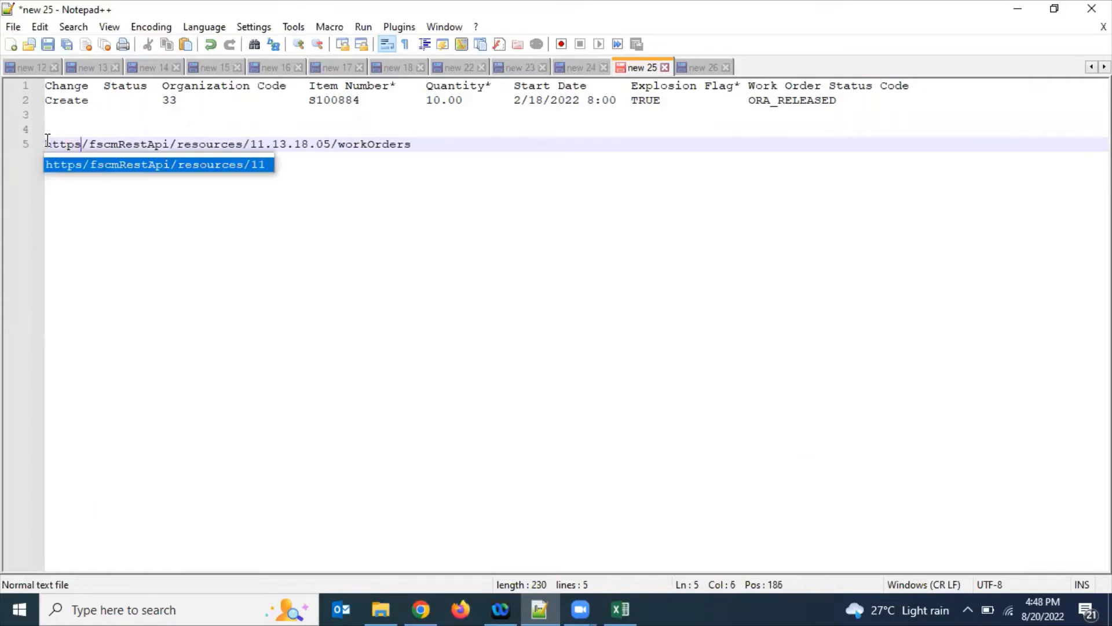
{"action": "type", "text": "://"}
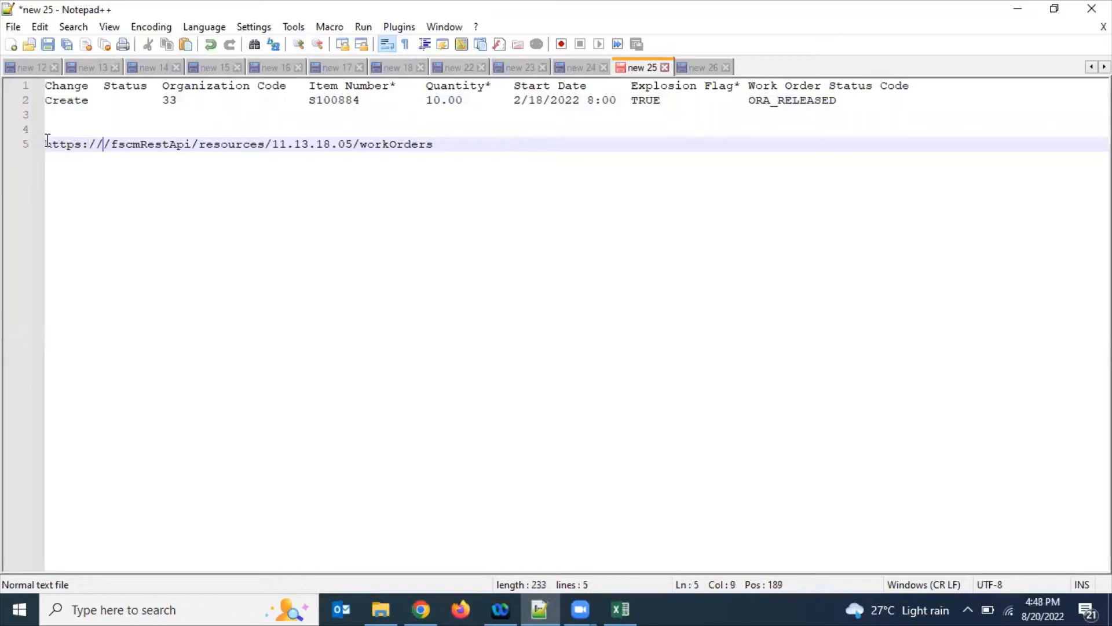
{"action": "type", "text": "host"}
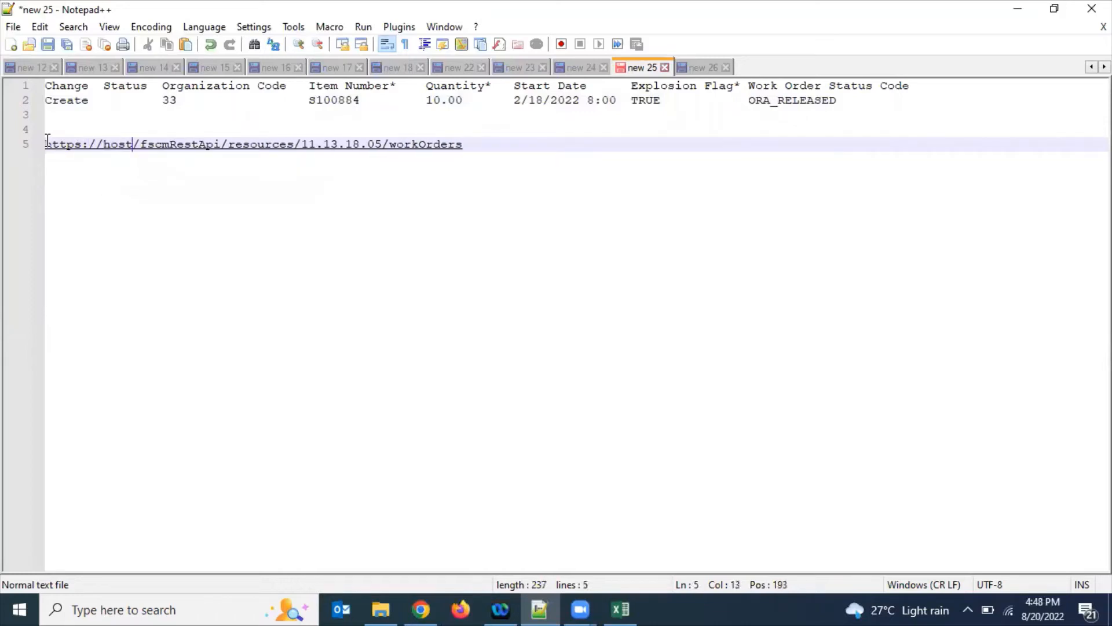
{"action": "type", "text": ".com"}
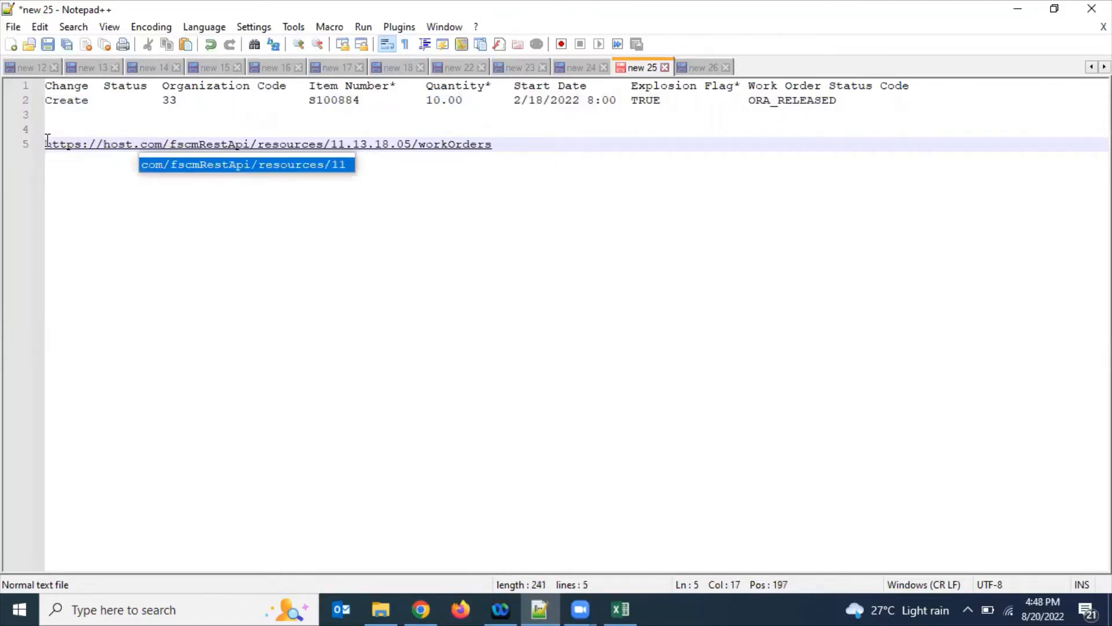
Append /describe to the end of the work orders URL after highlighting its host and path parts
{"action": "left_click_drag", "start_coordinate": [163, 145], "coordinate": [48, 152]}
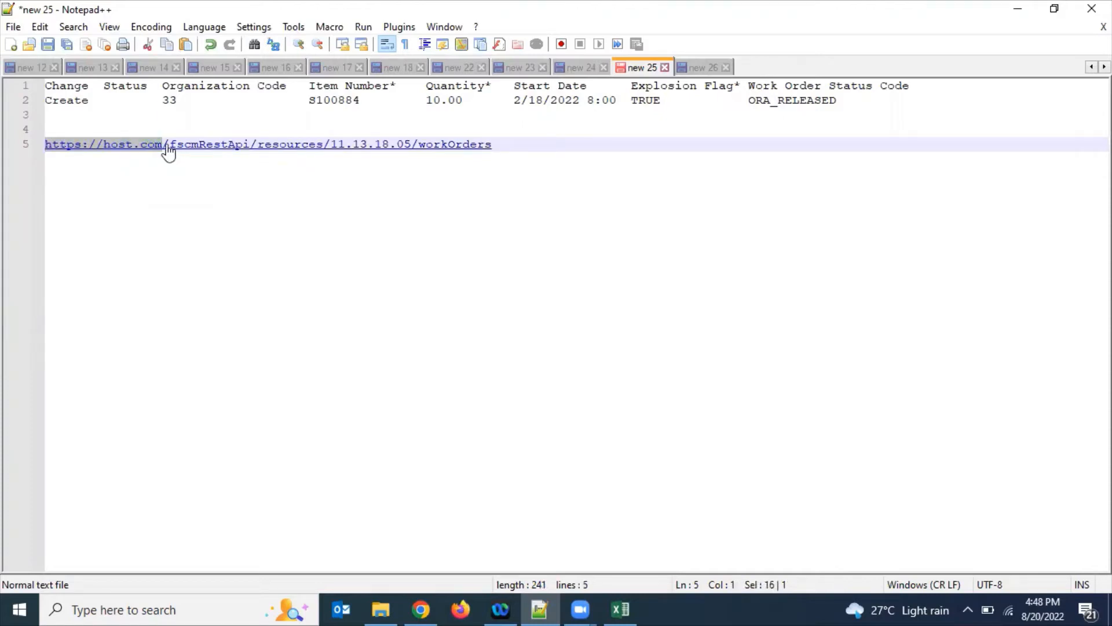
{"action": "left_click_drag", "start_coordinate": [164, 146], "coordinate": [514, 144]}
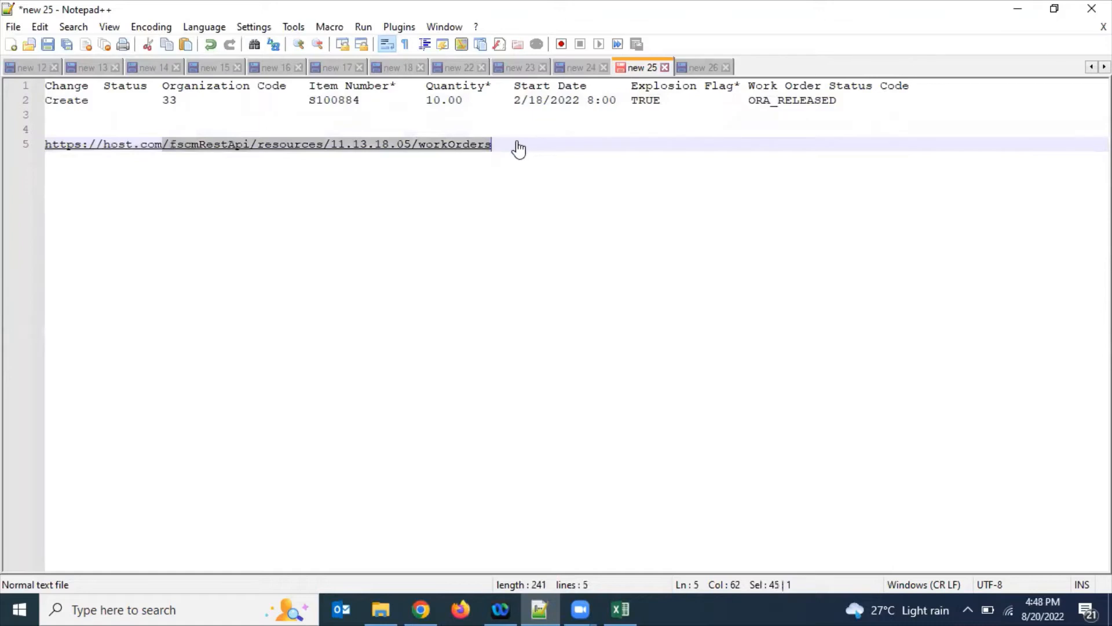
{"action": "left_click", "coordinate": [521, 146]}
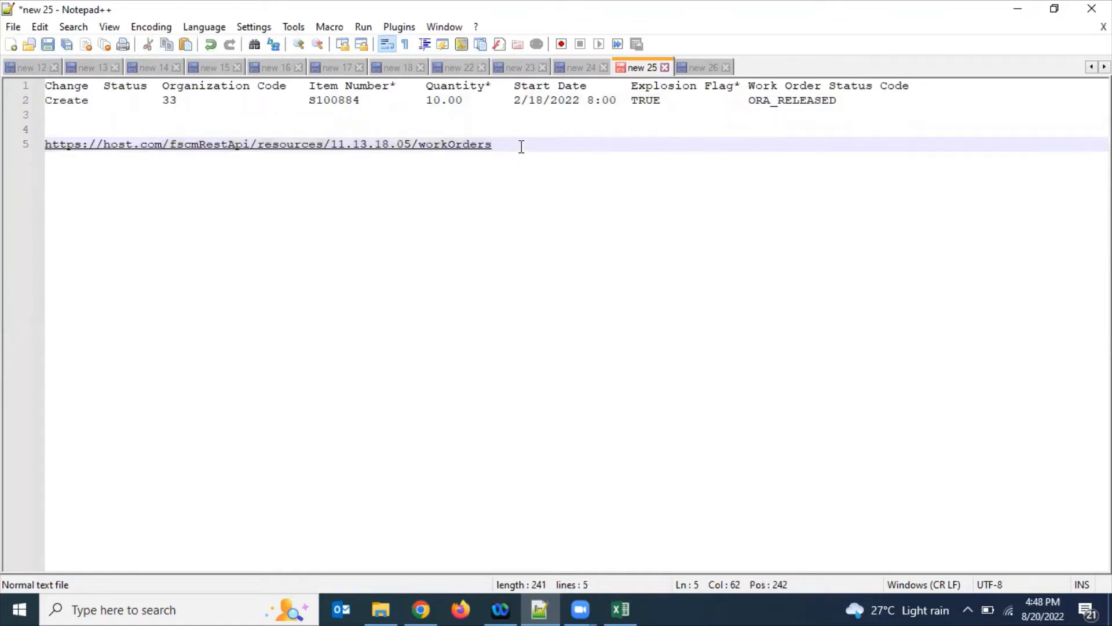
{"action": "type", "text": "/"}
{"action": "left_click", "coordinate": [421, 609]}
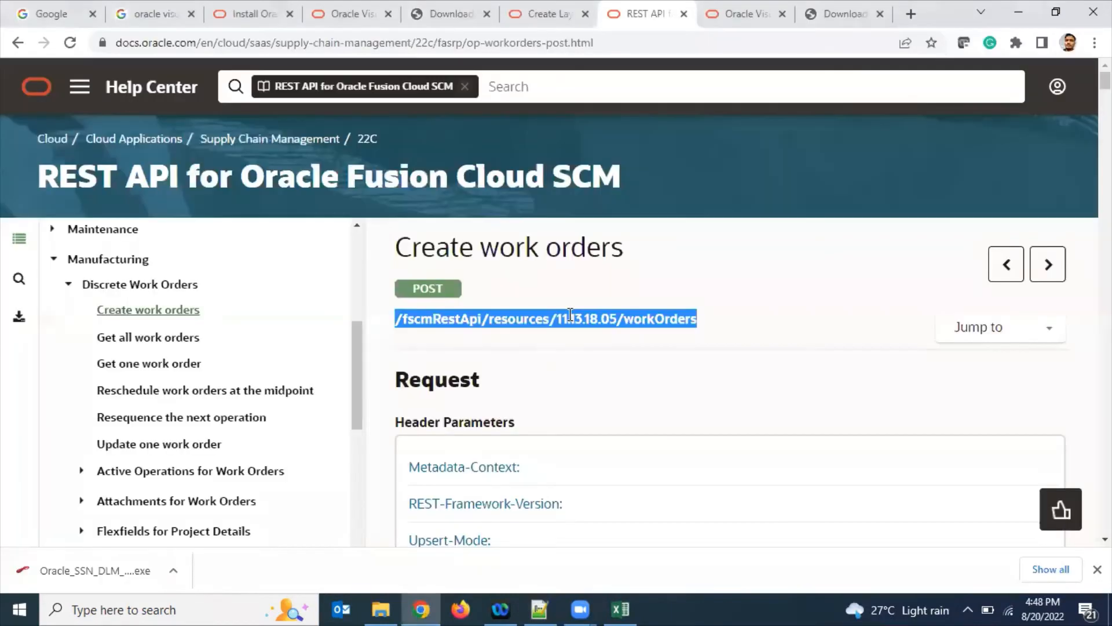
{"action": "key", "text": "alt+Tab"}
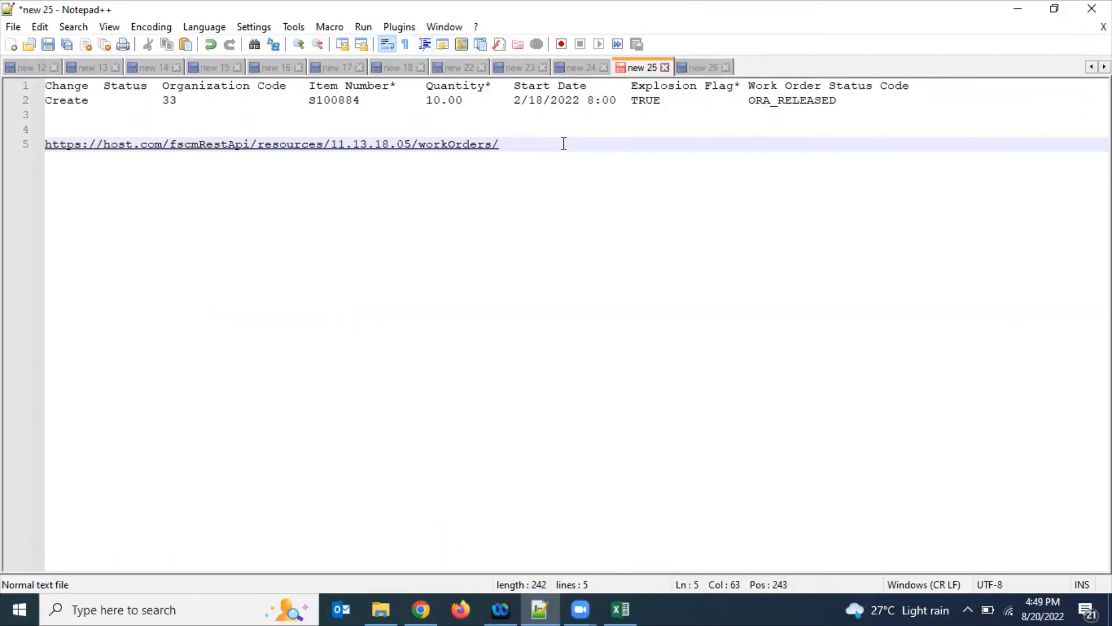
{"action": "left_click_drag", "start_coordinate": [536, 142], "coordinate": [163, 145]}
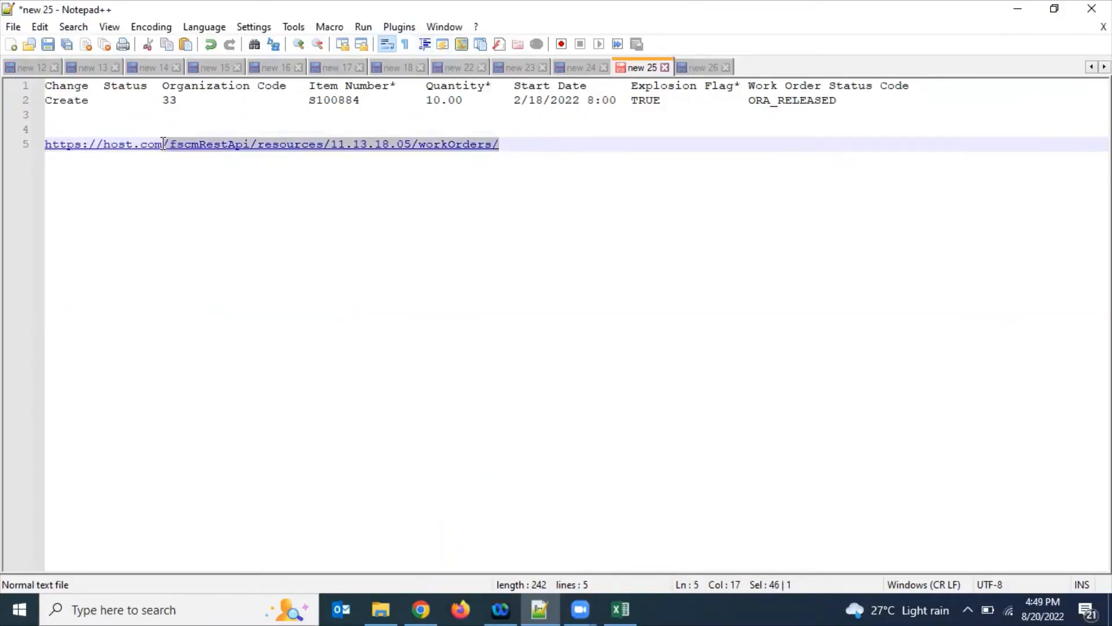
{"action": "left_click", "coordinate": [519, 144]}
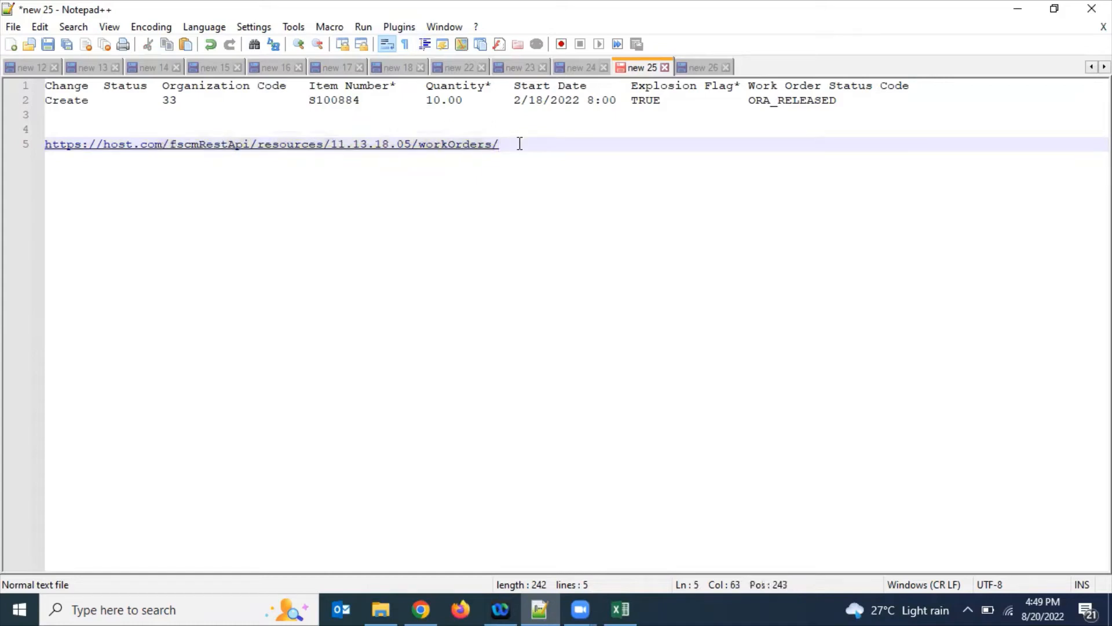
{"action": "type", "text": "d"}
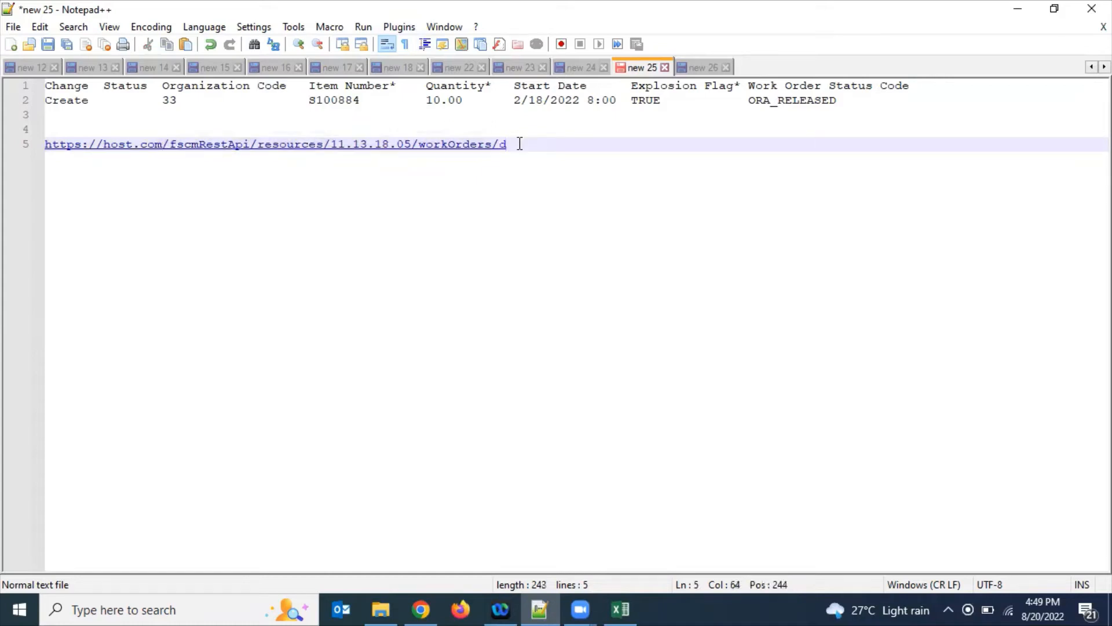
{"action": "type", "text": "escribe"}
Highlight the complete describe URL in Notepad++ to review it, then clear the selection
{"action": "left_click_drag", "start_coordinate": [598, 146], "coordinate": [43, 143]}
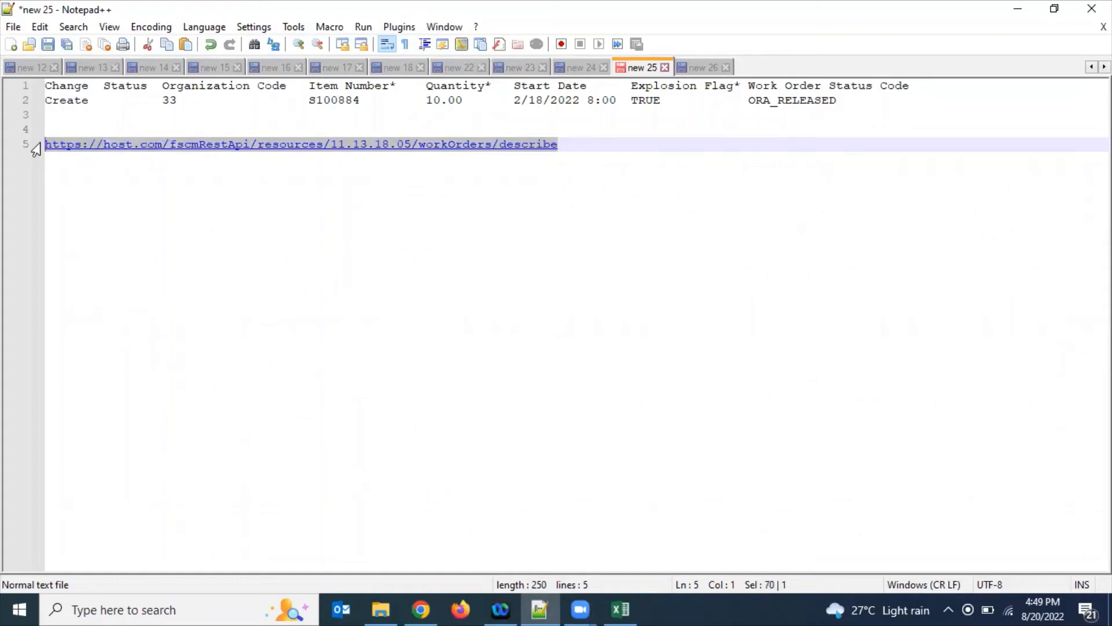
{"action": "left_click", "coordinate": [623, 606]}
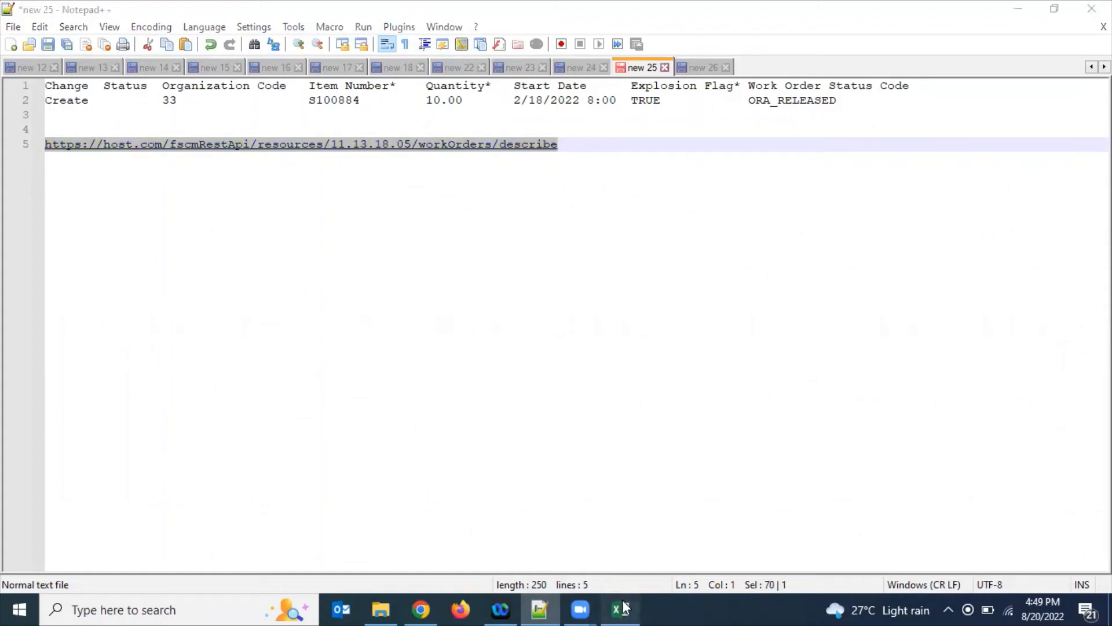
{"action": "key", "text": "alt+Tab"}
{"action": "left_click", "coordinate": [651, 154]}
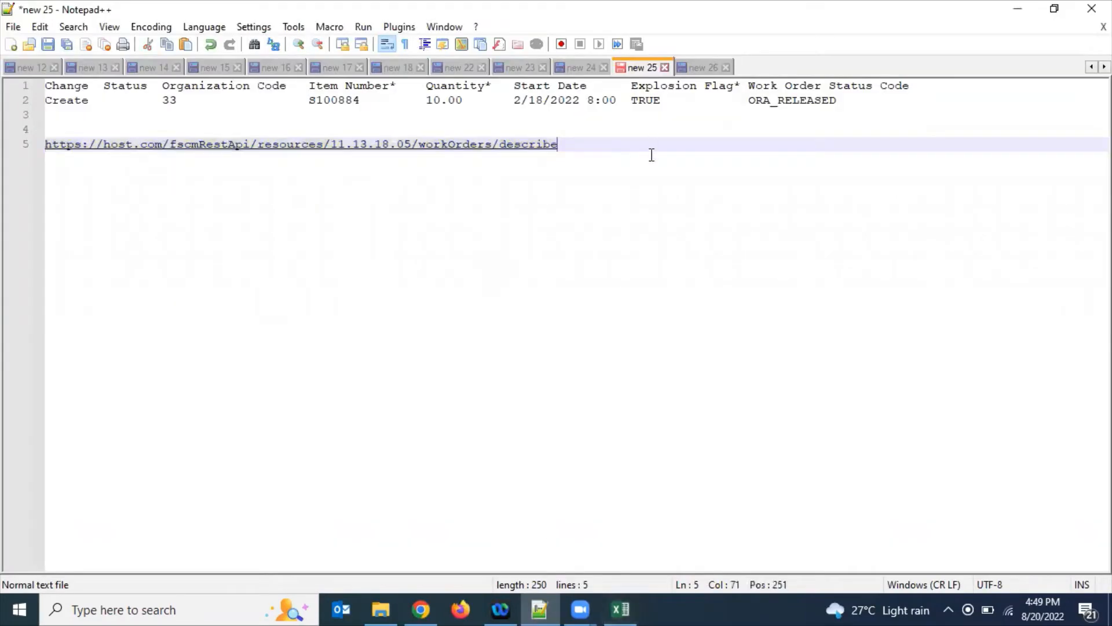
Switch to Excel and start a new layout from cell B1, using the instance's /fscmRestApi/resources/11.13.18.05/workOrders/describe URL as the web address
{"action": "left_click", "coordinate": [621, 607]}
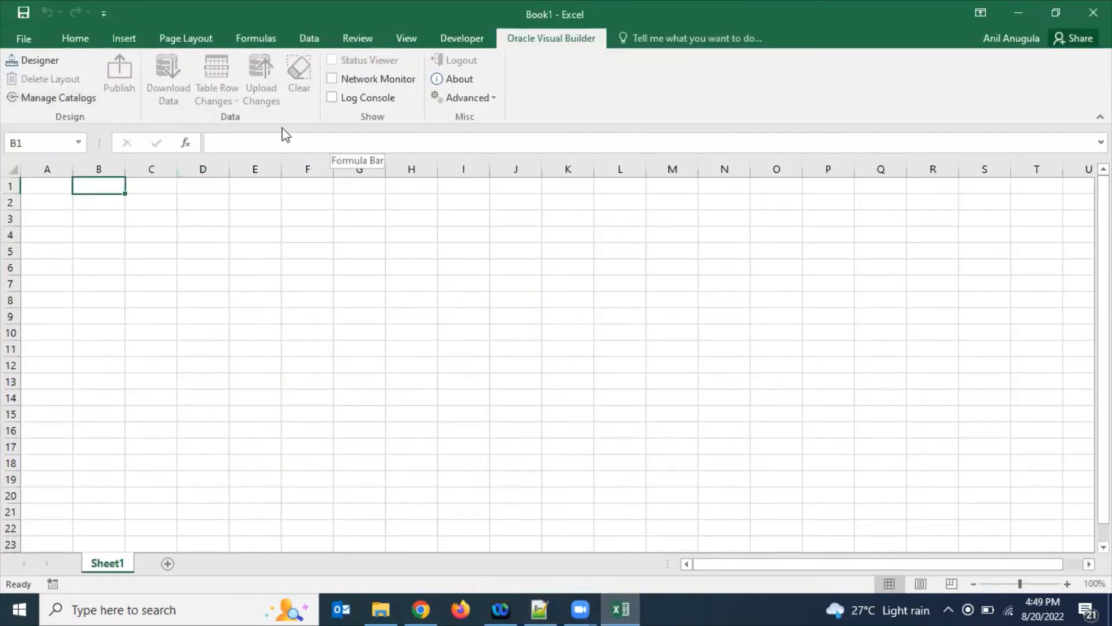
{"action": "left_click", "coordinate": [51, 65]}
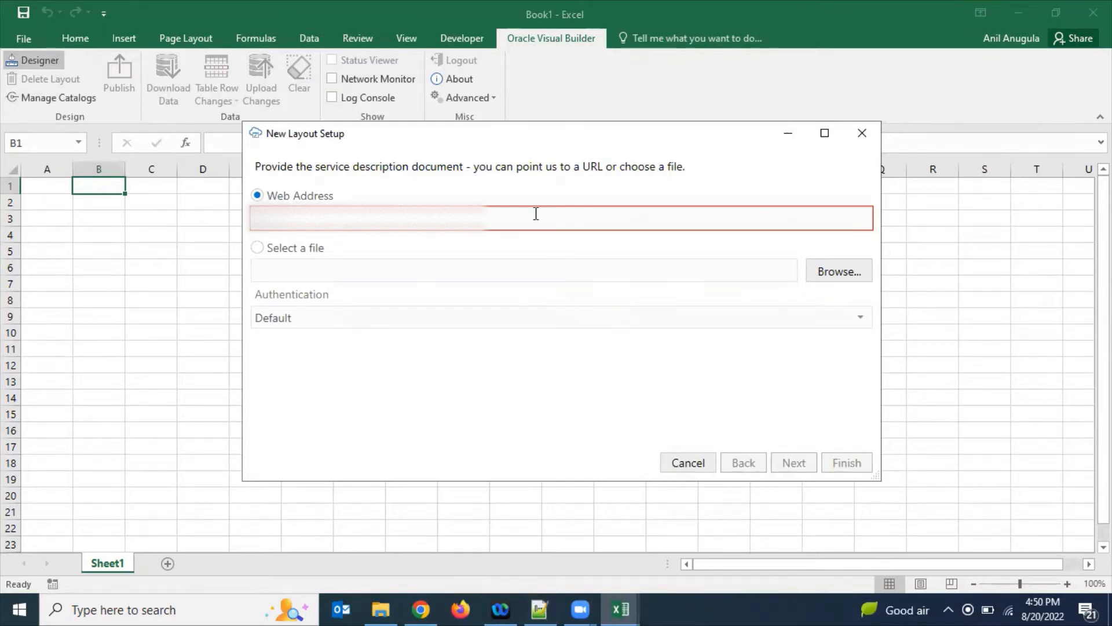
{"action": "key", "text": "ctrl+v"}
{"action": "left_click", "coordinate": [686, 240]}
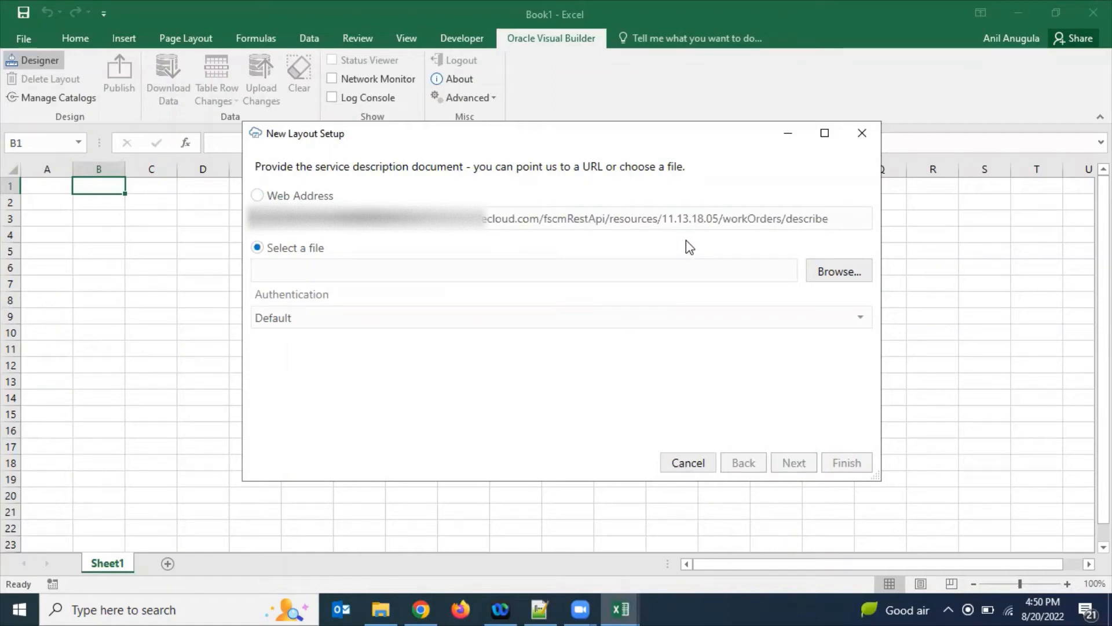
{"action": "left_click", "coordinate": [256, 195]}
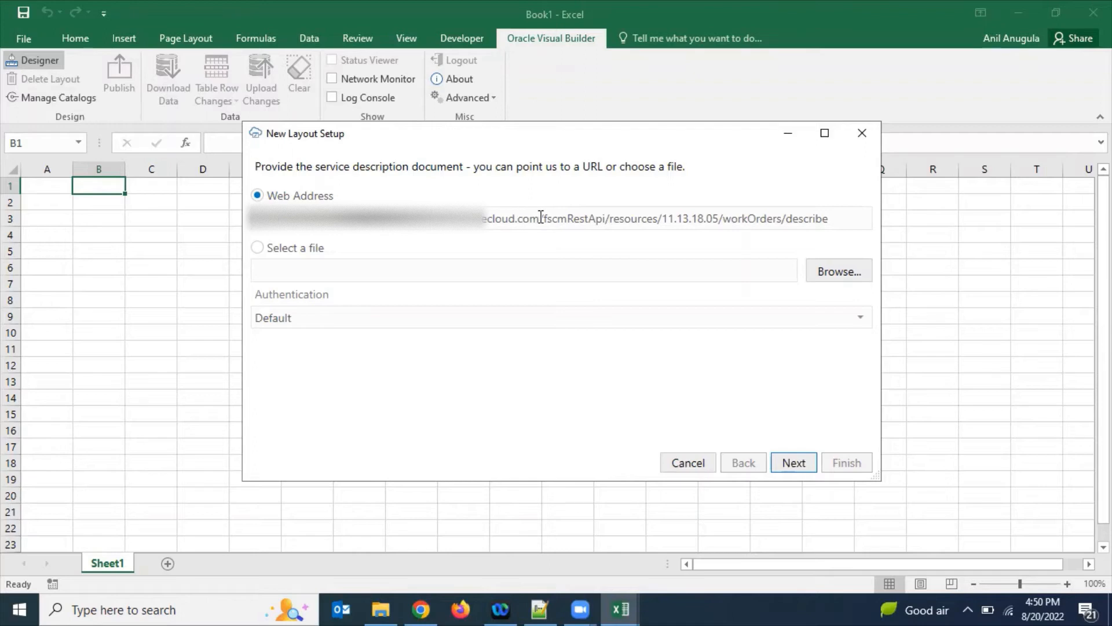
Point out the describe suffix of the web address and set the authentication to Basic Access Authentication
{"action": "left_click_drag", "start_coordinate": [539, 217], "coordinate": [786, 216]}
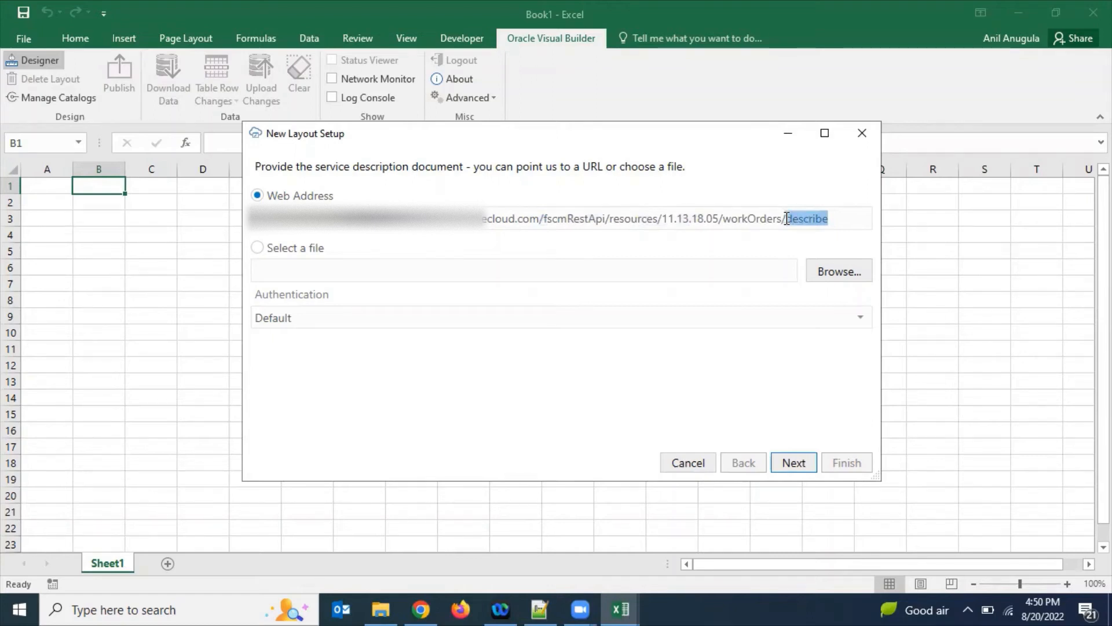
{"action": "left_click", "coordinate": [690, 319]}
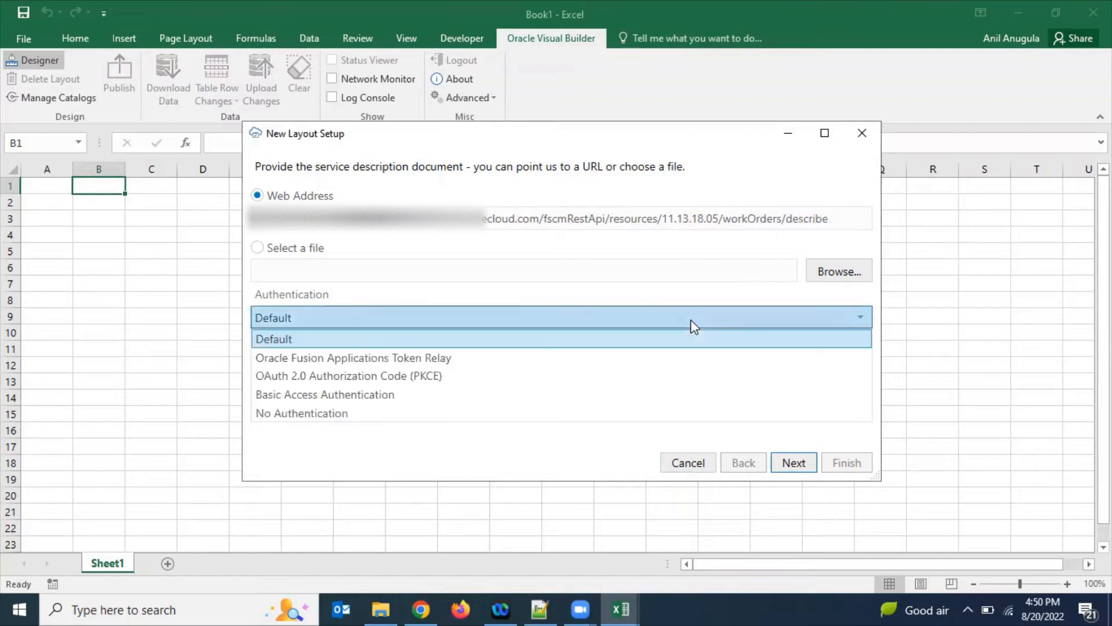
{"action": "left_click", "coordinate": [503, 396]}
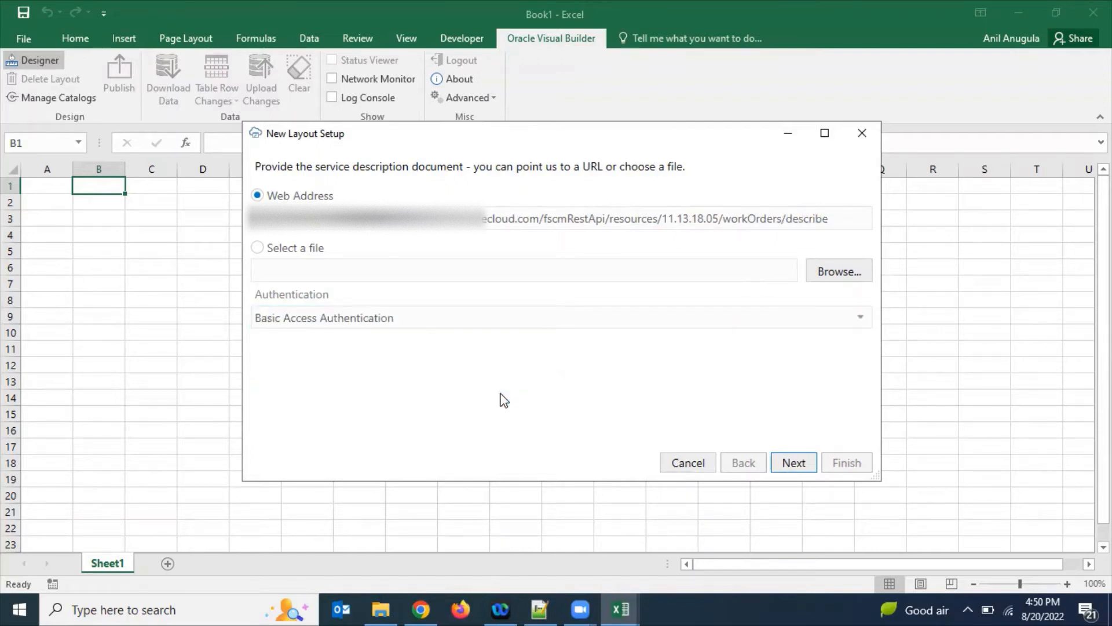
Continue to the service sign-in and log in with the account user name and password
{"action": "left_click", "coordinate": [791, 466]}
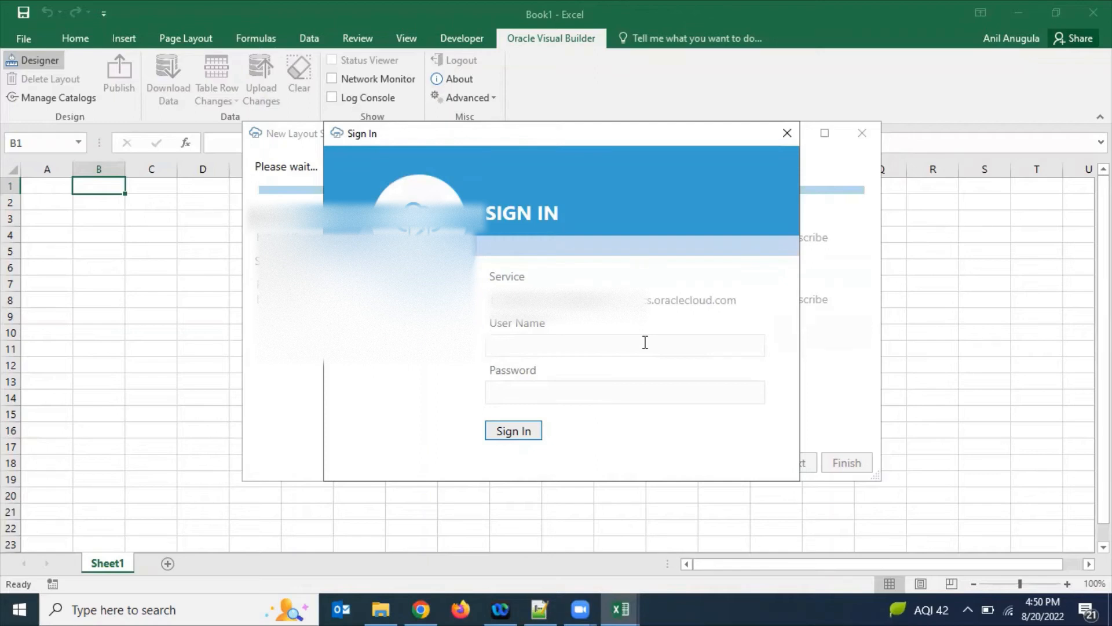
{"action": "left_click", "coordinate": [447, 48]}
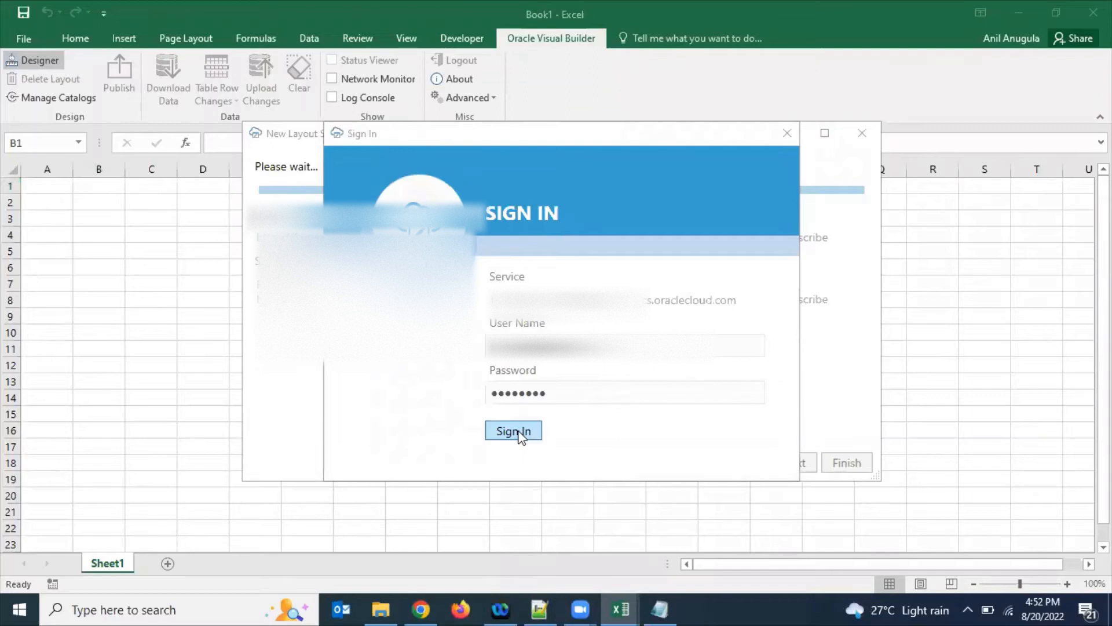
{"action": "left_click", "coordinate": [518, 433]}
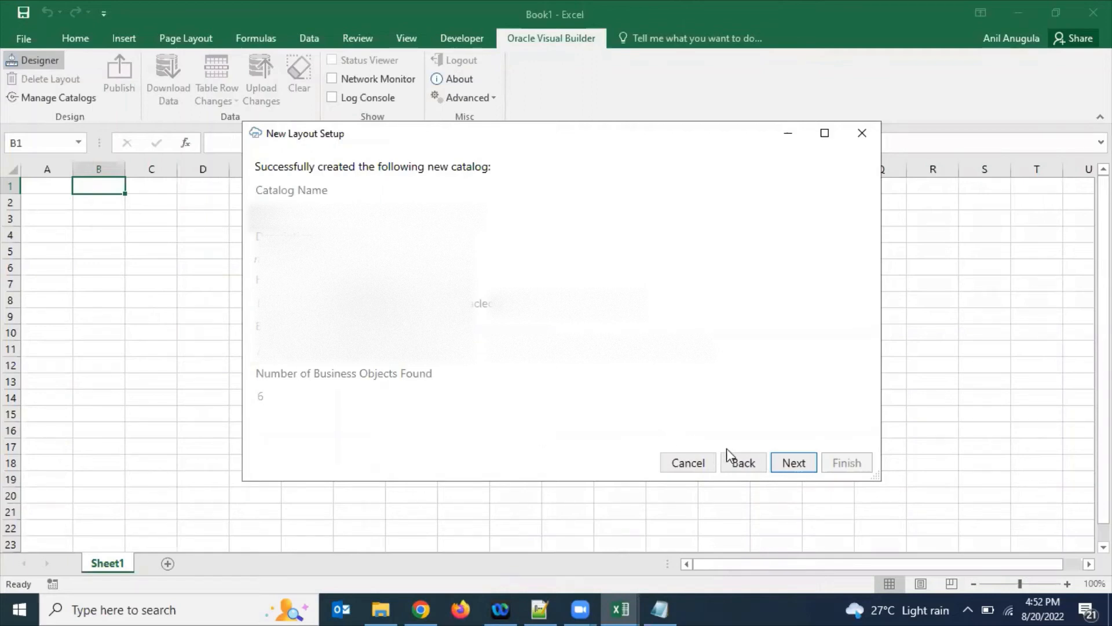
Create a Table Layout using workOrders as the primary business object and finish the layout setup
{"action": "left_click", "coordinate": [794, 464]}
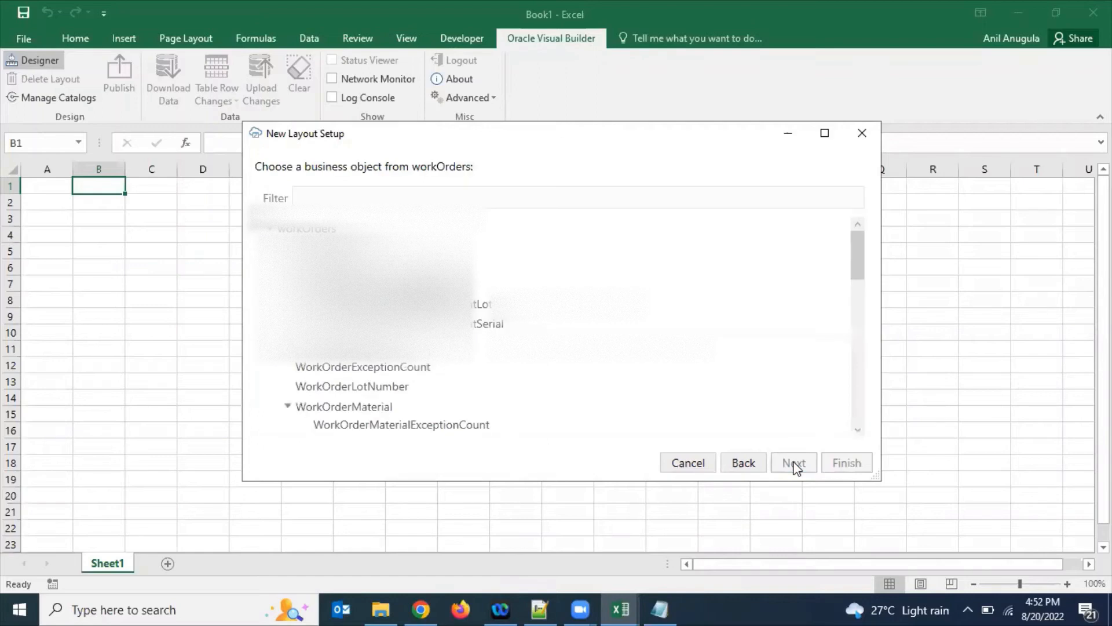
{"action": "left_click", "coordinate": [308, 231]}
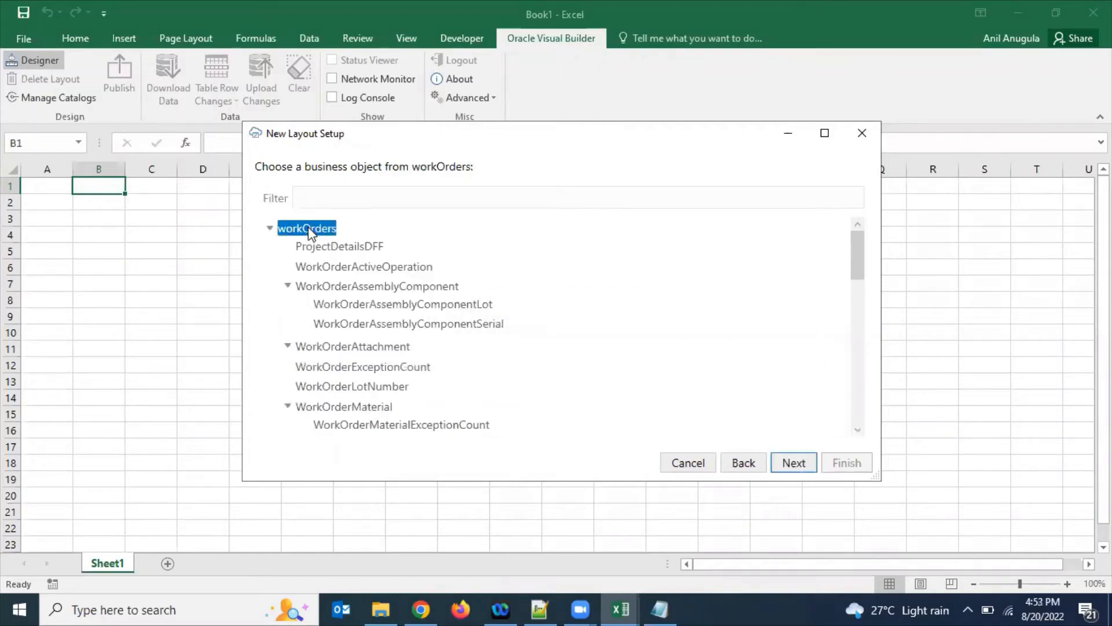
{"action": "left_click", "coordinate": [793, 462]}
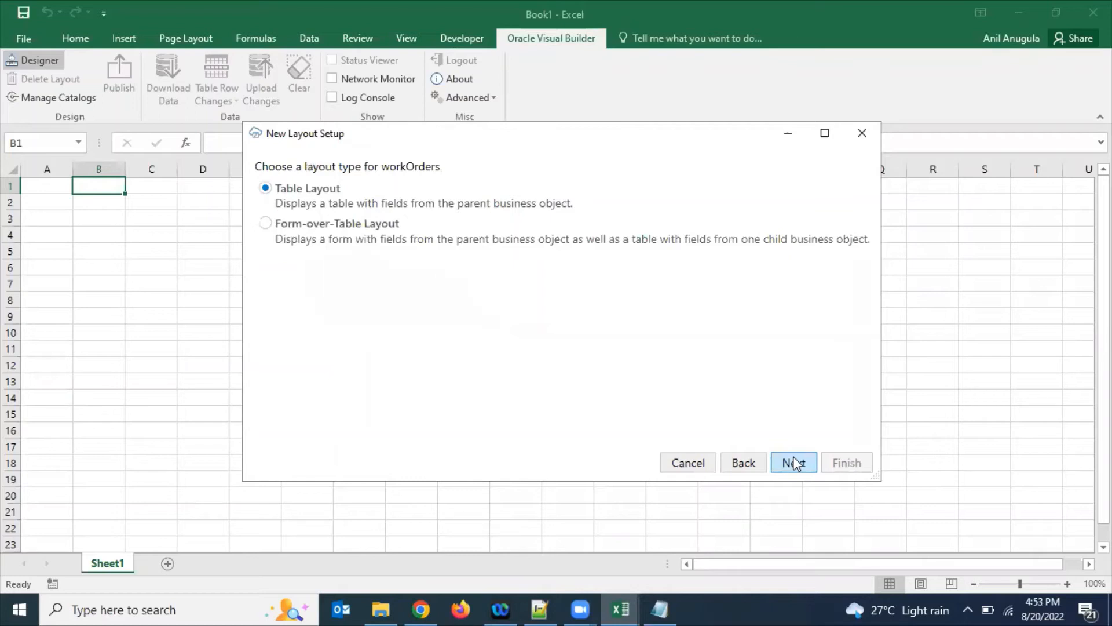
{"action": "left_click", "coordinate": [794, 464]}
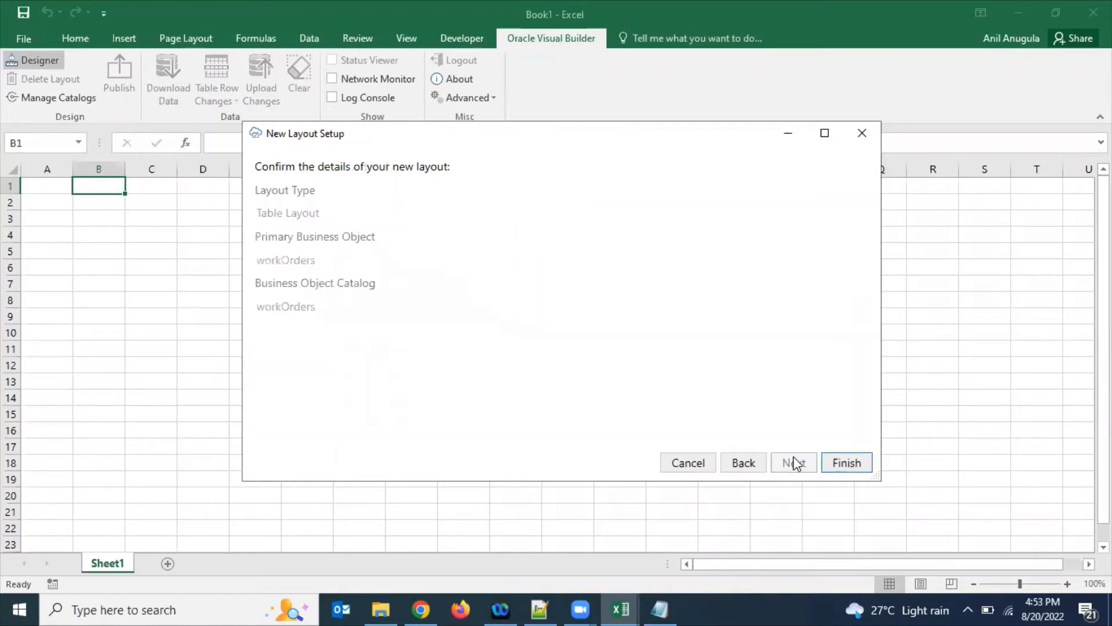
{"action": "left_click", "coordinate": [860, 461]}
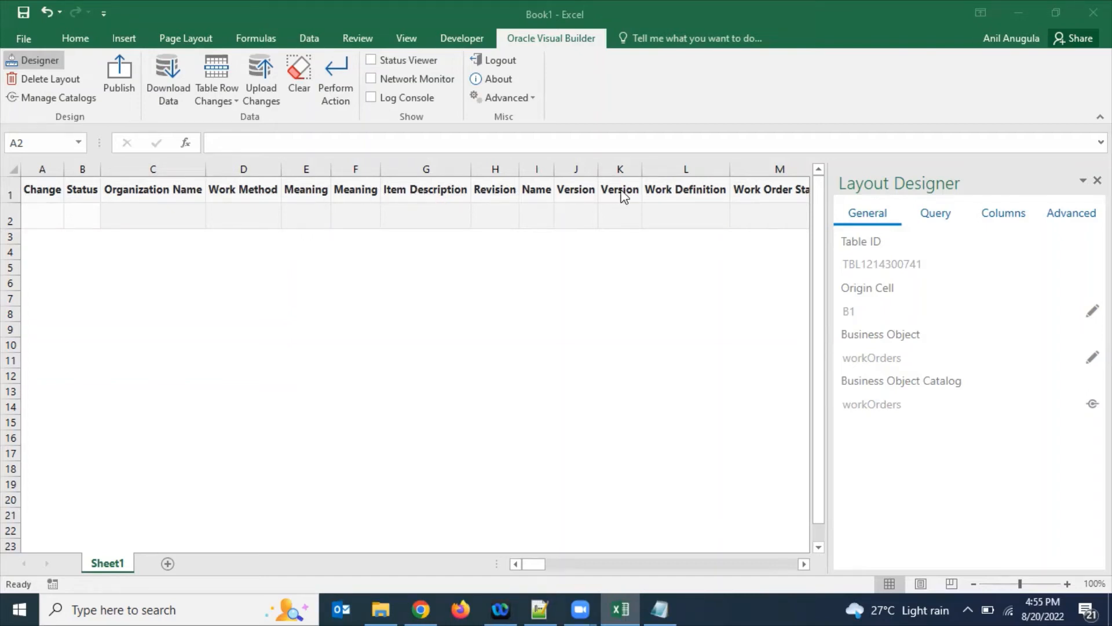
Show the table columns of the new workOrders layout in the Layout Designer
{"action": "mouse_move", "coordinate": [873, 238]}
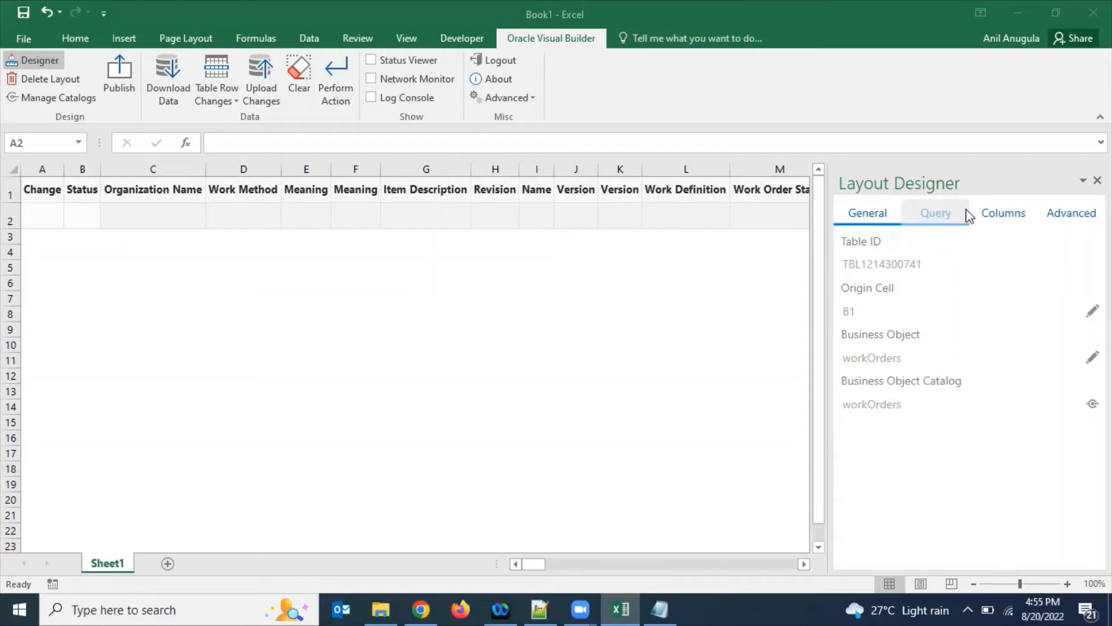
{"action": "left_click", "coordinate": [1002, 216]}
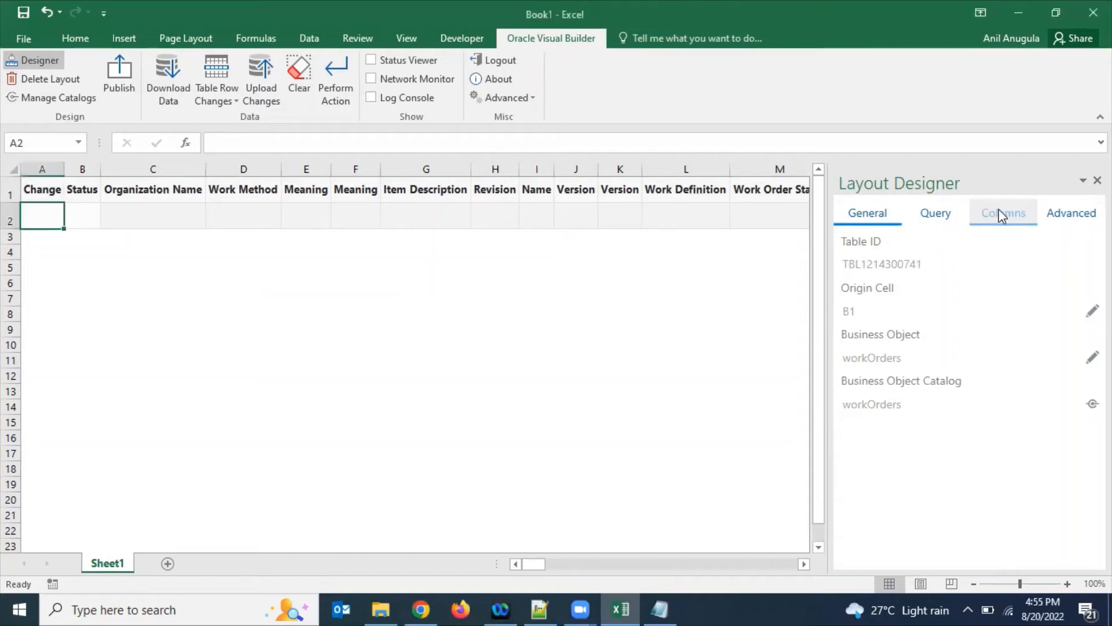
{"action": "left_click", "coordinate": [1002, 216]}
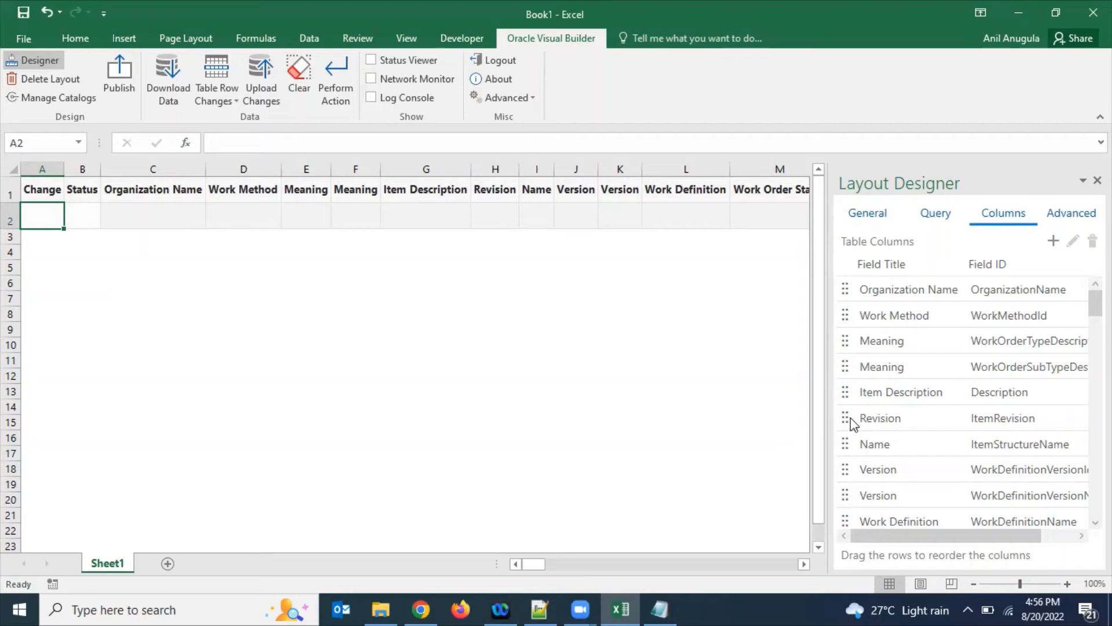
Try the ItemStructureName column above Item Description in the table column order, and return it to its place below Revision
{"action": "left_click_drag", "start_coordinate": [845, 442], "coordinate": [839, 391]}
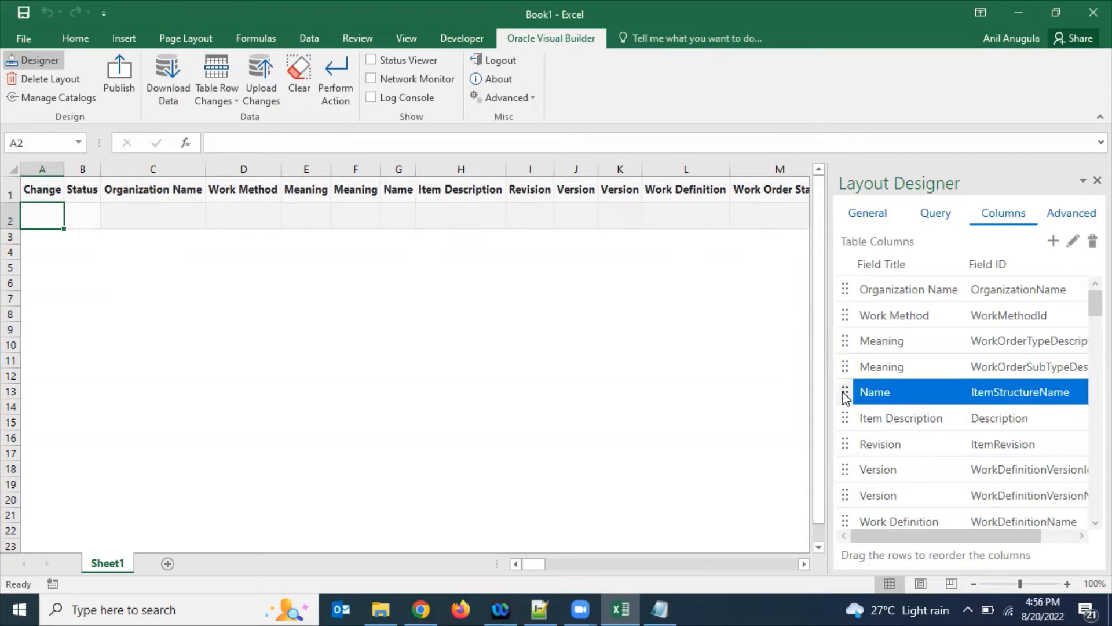
{"action": "left_click_drag", "start_coordinate": [849, 435], "coordinate": [849, 434]}
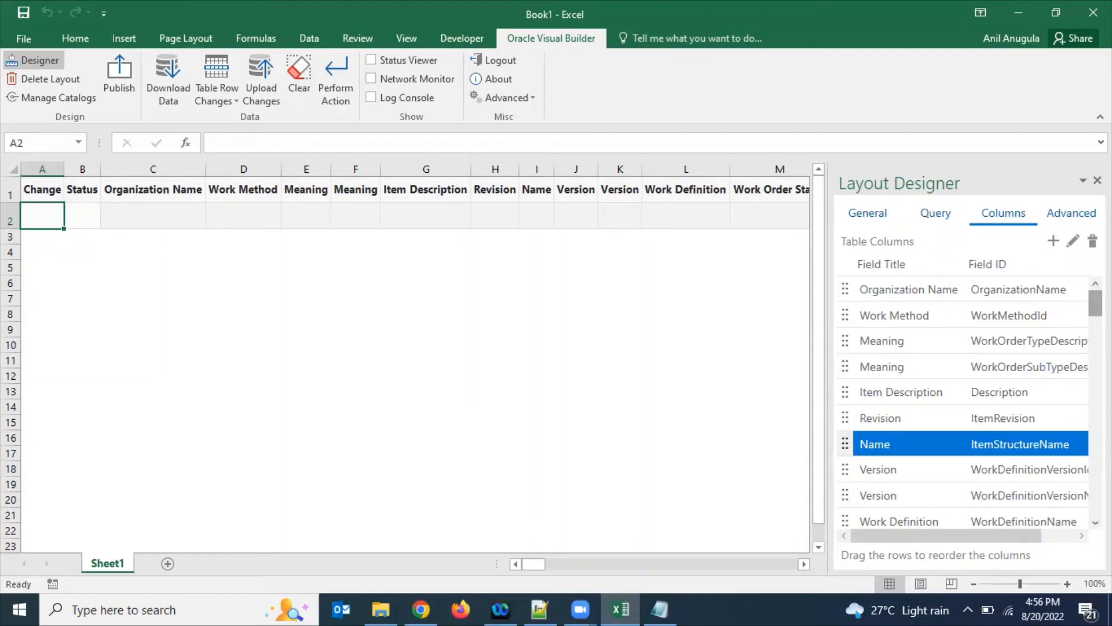
Look through the layout's column headers in the sheet as far as the Item Number column
{"action": "scroll", "coordinate": [908, 410], "scroll_direction": "down", "scroll_amount": 3}
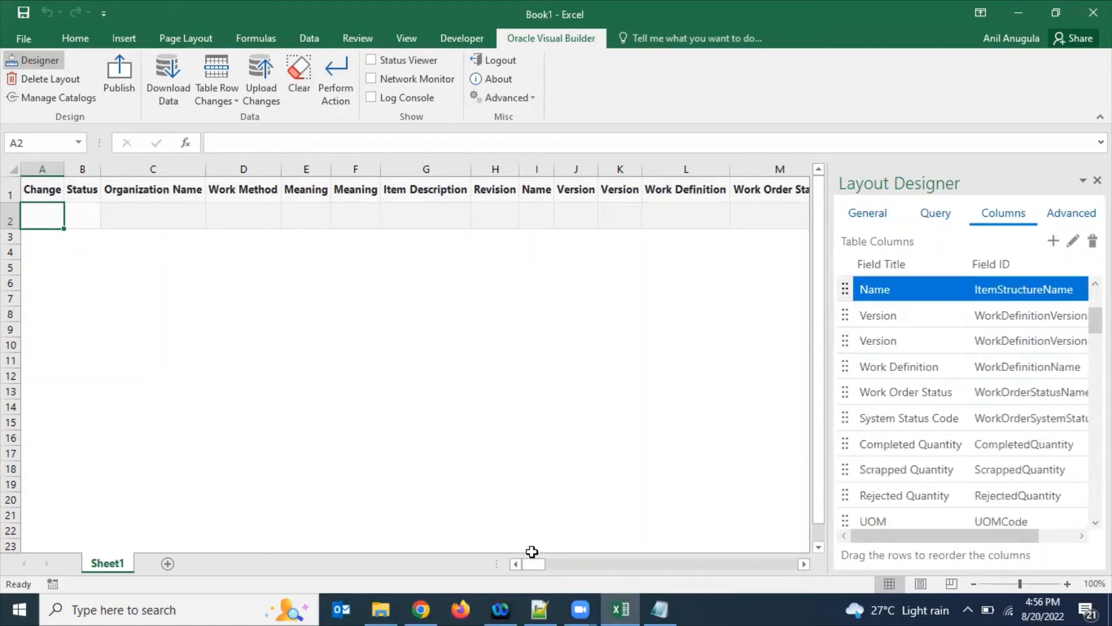
{"action": "left_click_drag", "start_coordinate": [532, 564], "coordinate": [649, 574]}
{"action": "left_click", "coordinate": [457, 224]}
{"action": "key", "text": "Right"}
{"action": "key", "text": "Right"}
{"action": "key", "text": "Right"}
{"action": "key", "text": "Right"}
{"action": "key", "text": "Right"}
{"action": "key", "text": "Right"}
{"action": "key", "text": "Right"}
{"action": "key", "text": "Right"}
{"action": "key", "text": "Right"}
{"action": "key", "text": "Right"}
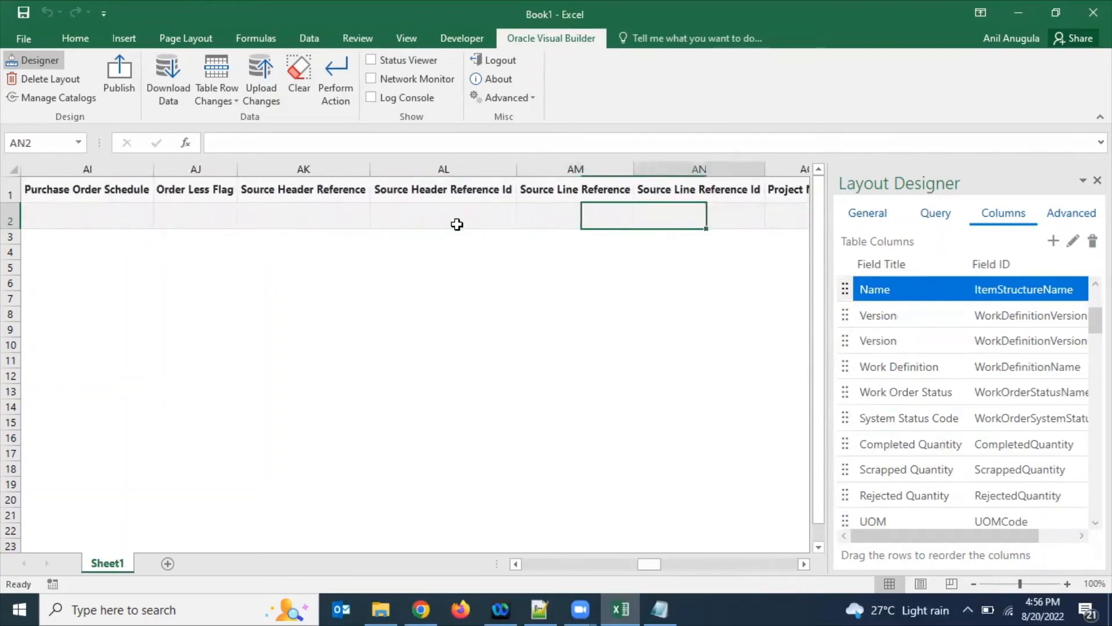
{"action": "key", "text": "Right"}
{"action": "key", "text": "Right"}
{"action": "key", "text": "Right"}
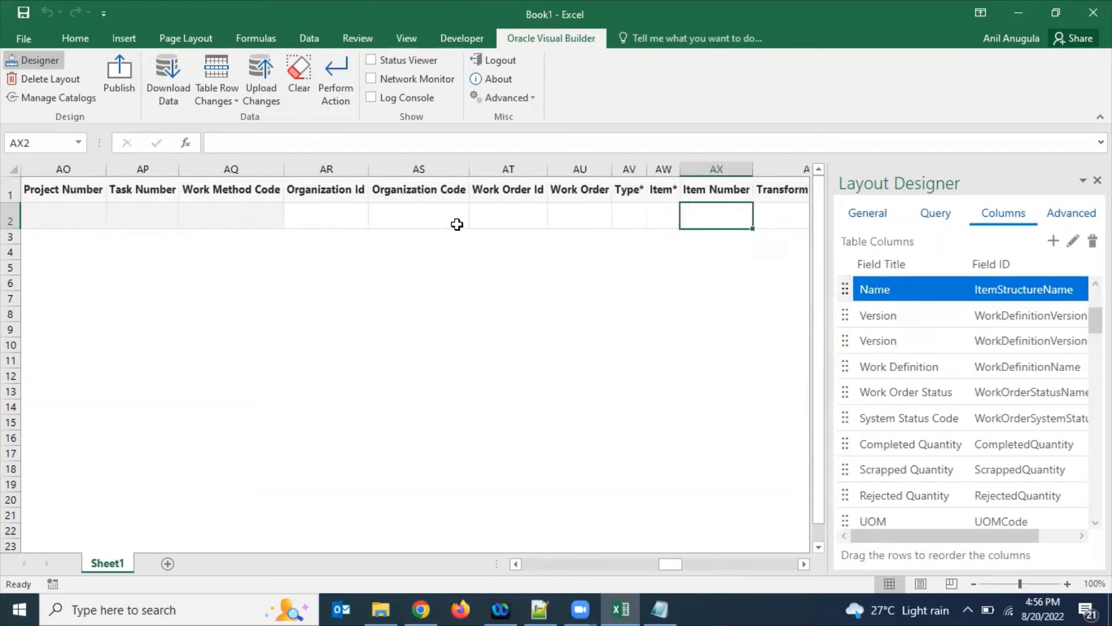
Check the input hints on the row 2 cells of the asterisked Type and Item columns
{"action": "left_click", "coordinate": [550, 207]}
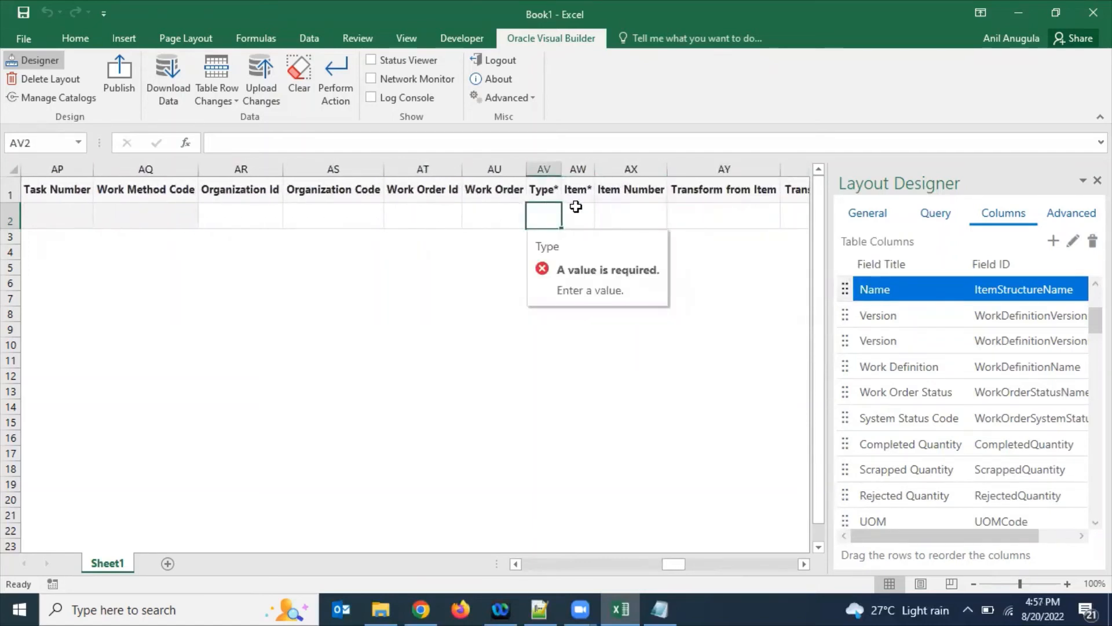
{"action": "left_click", "coordinate": [576, 208]}
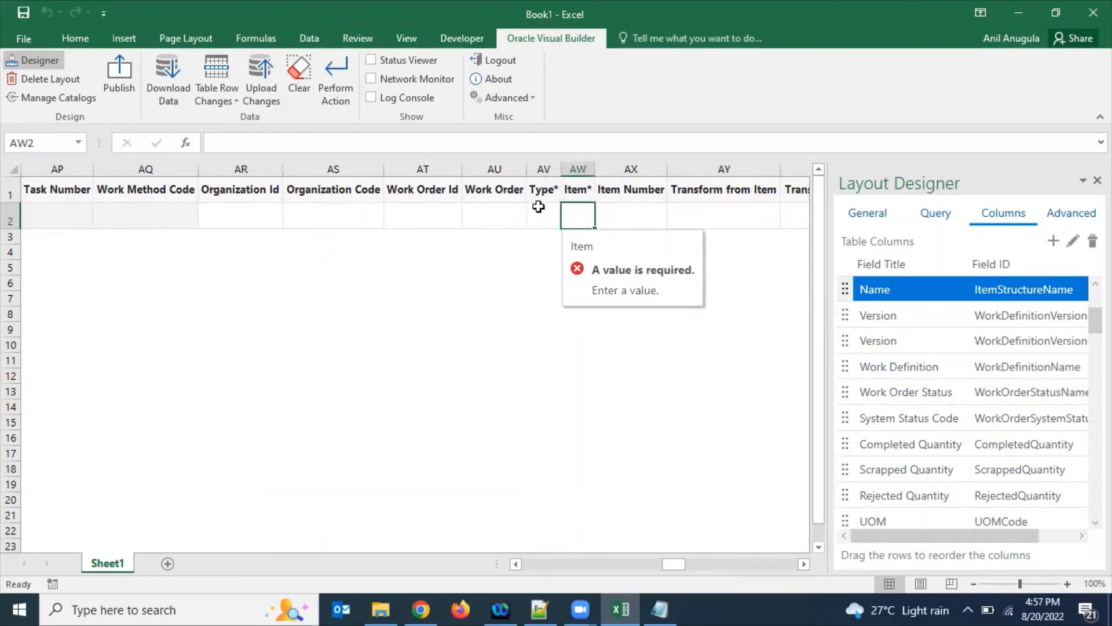
{"action": "left_click", "coordinate": [536, 206]}
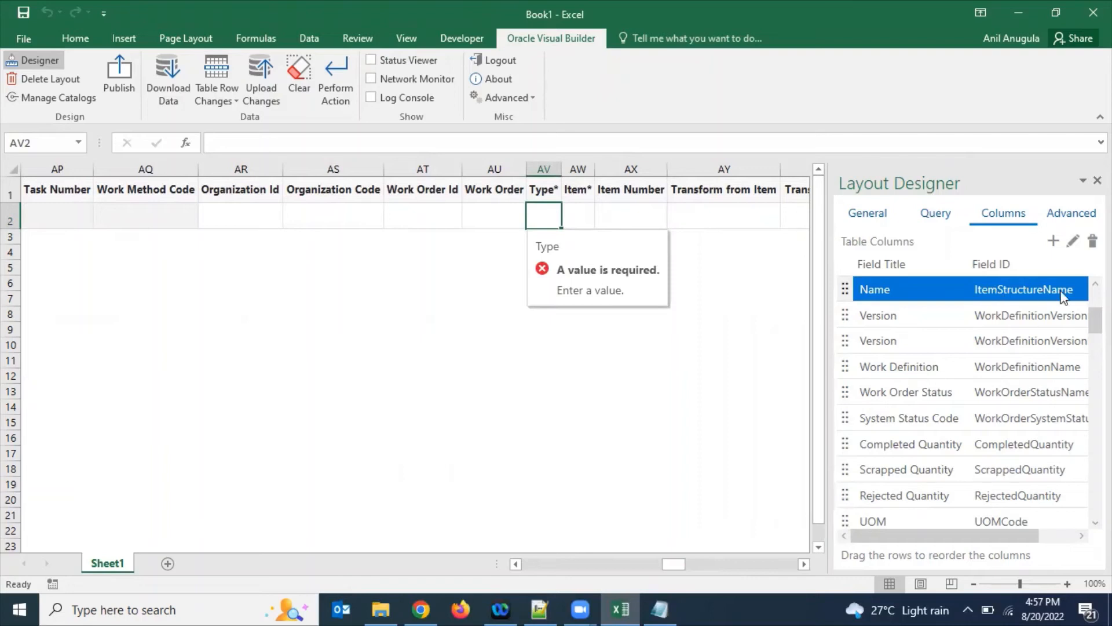
Edit the Type column's field and remove its Required for create constraint
{"action": "scroll", "coordinate": [1094, 320], "scroll_direction": "down", "scroll_amount": 3}
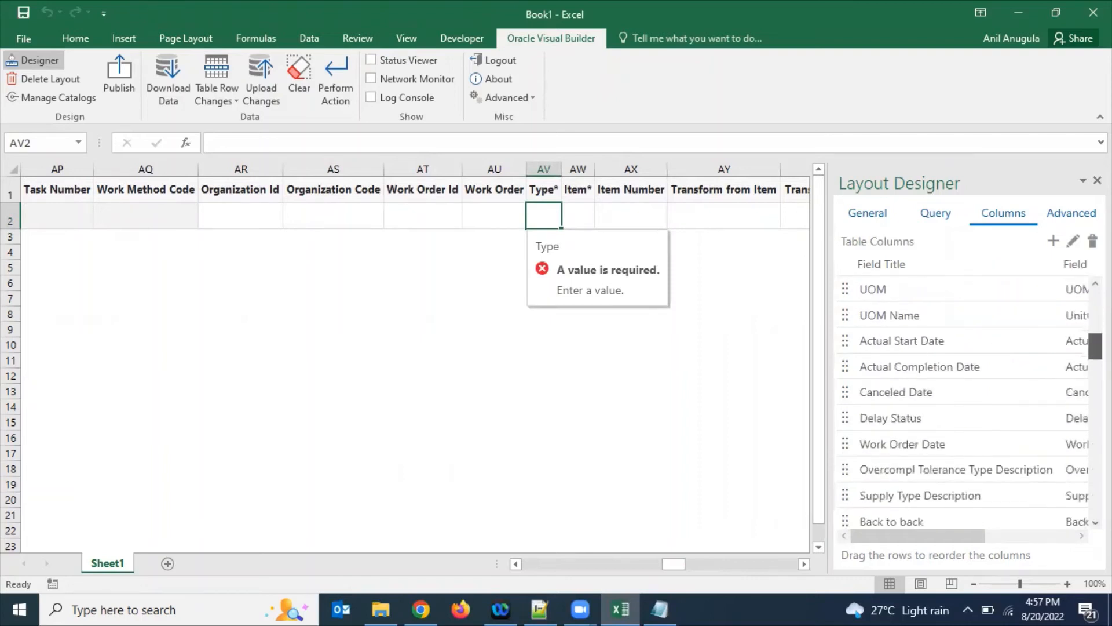
{"action": "left_click_drag", "start_coordinate": [1094, 345], "coordinate": [1094, 414]}
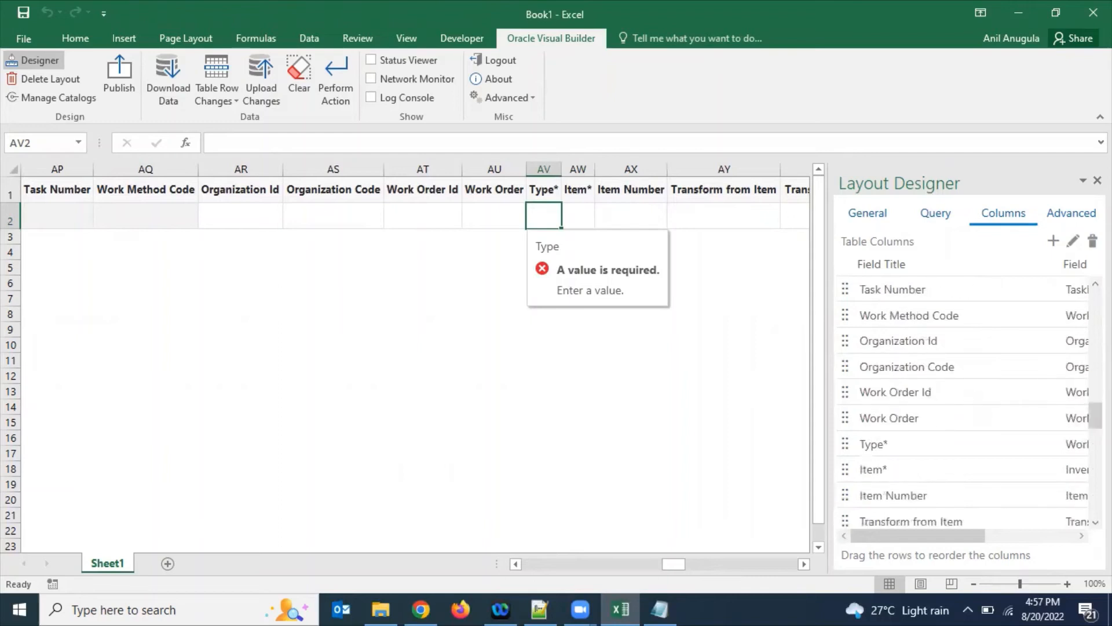
{"action": "left_click", "coordinate": [875, 444]}
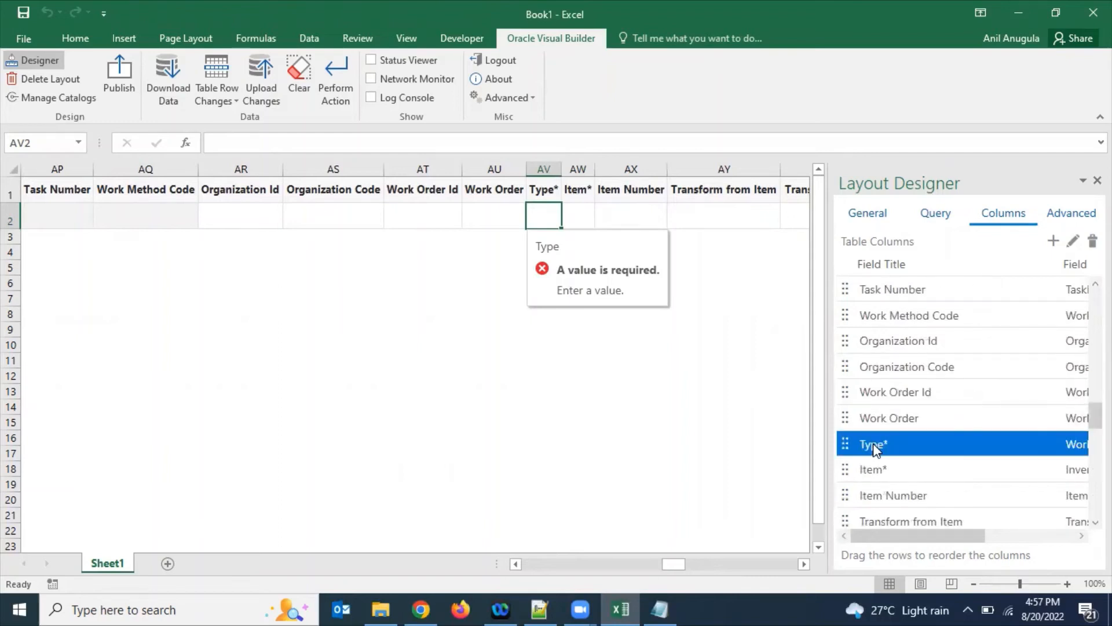
{"action": "left_click", "coordinate": [1074, 241]}
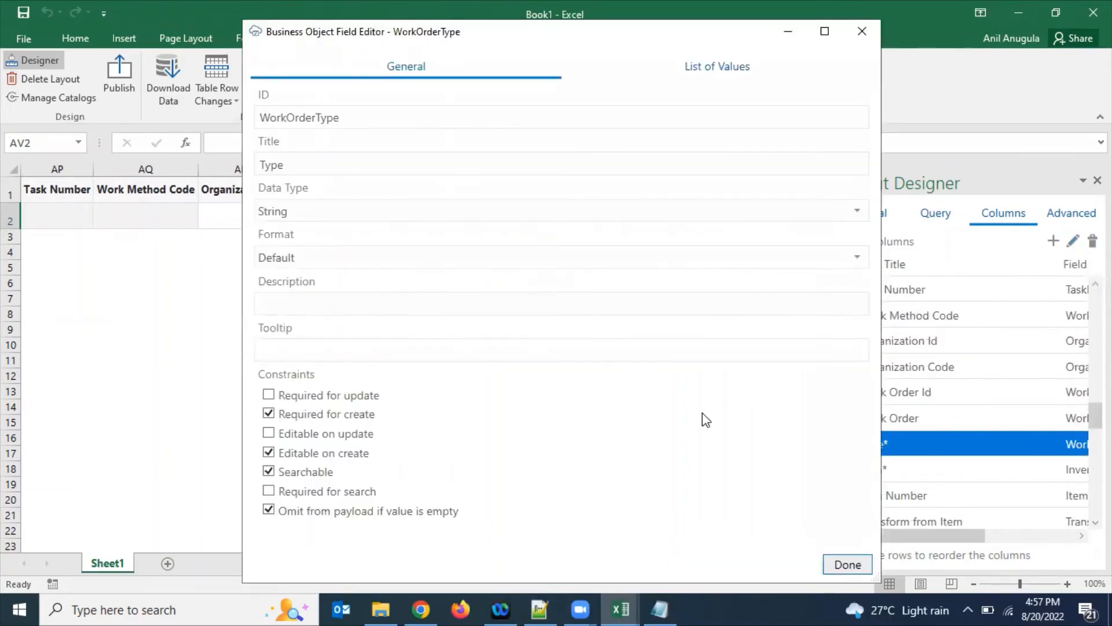
{"action": "left_click", "coordinate": [268, 414]}
{"action": "left_click", "coordinate": [855, 571]}
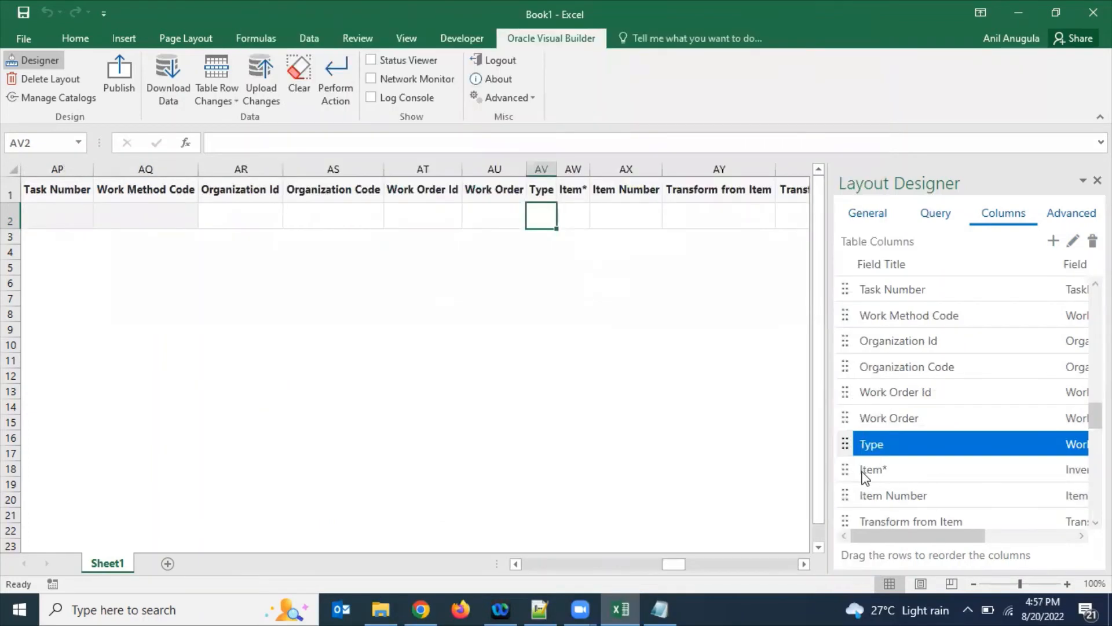
Remove the Required for create constraint from the Item column's field and check its header in the sheet
{"action": "left_click", "coordinate": [847, 472]}
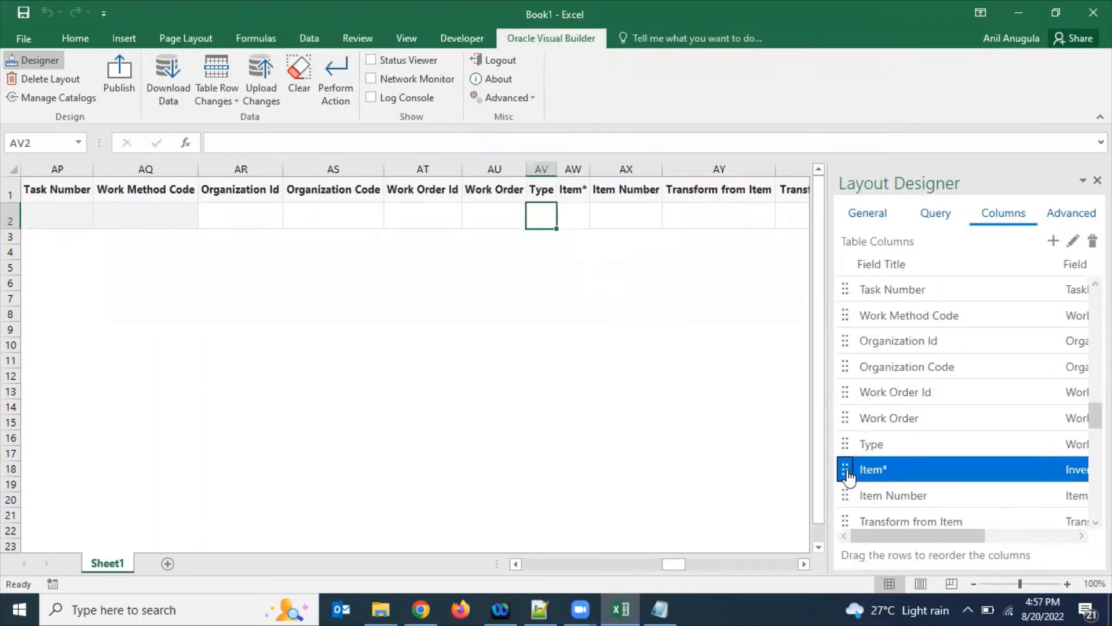
{"action": "left_click", "coordinate": [1074, 241]}
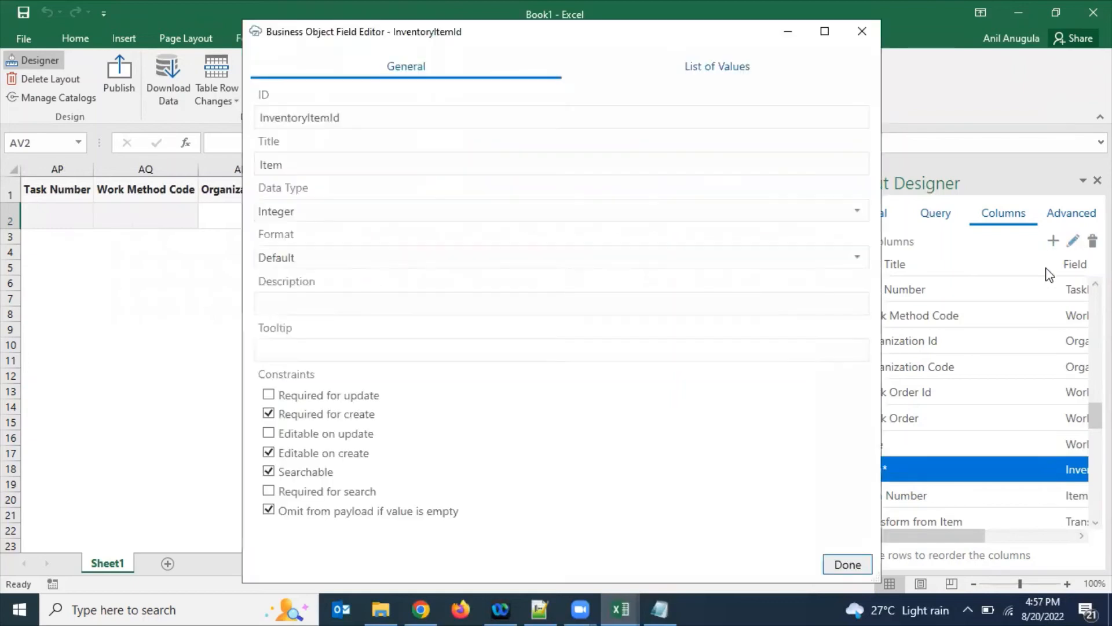
{"action": "left_click", "coordinate": [265, 415]}
{"action": "left_click", "coordinate": [843, 565]}
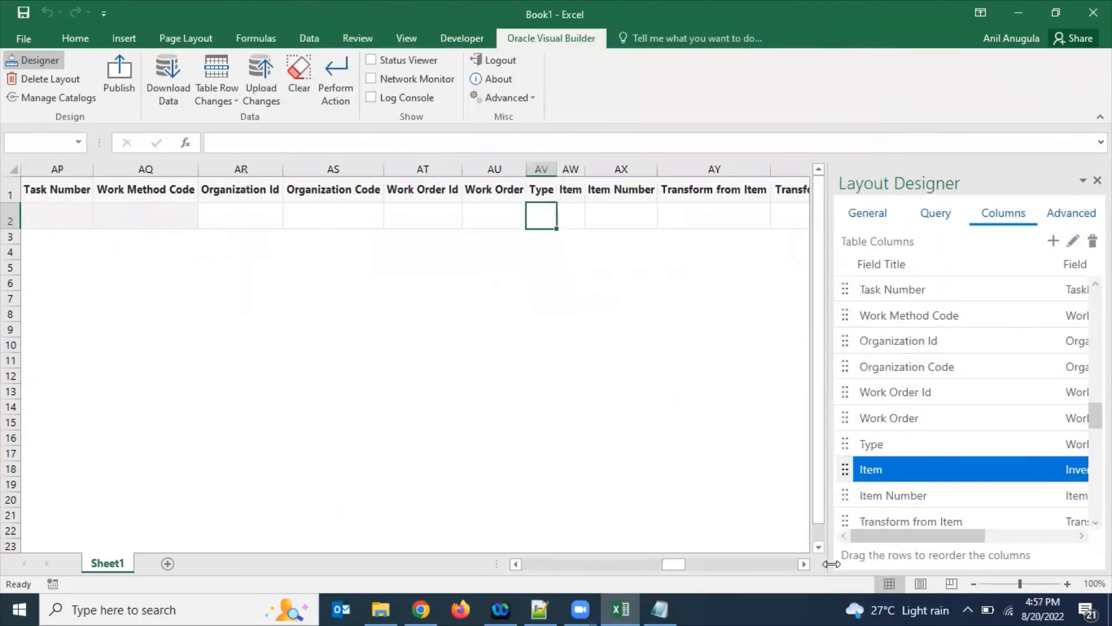
{"action": "left_click", "coordinate": [571, 211]}
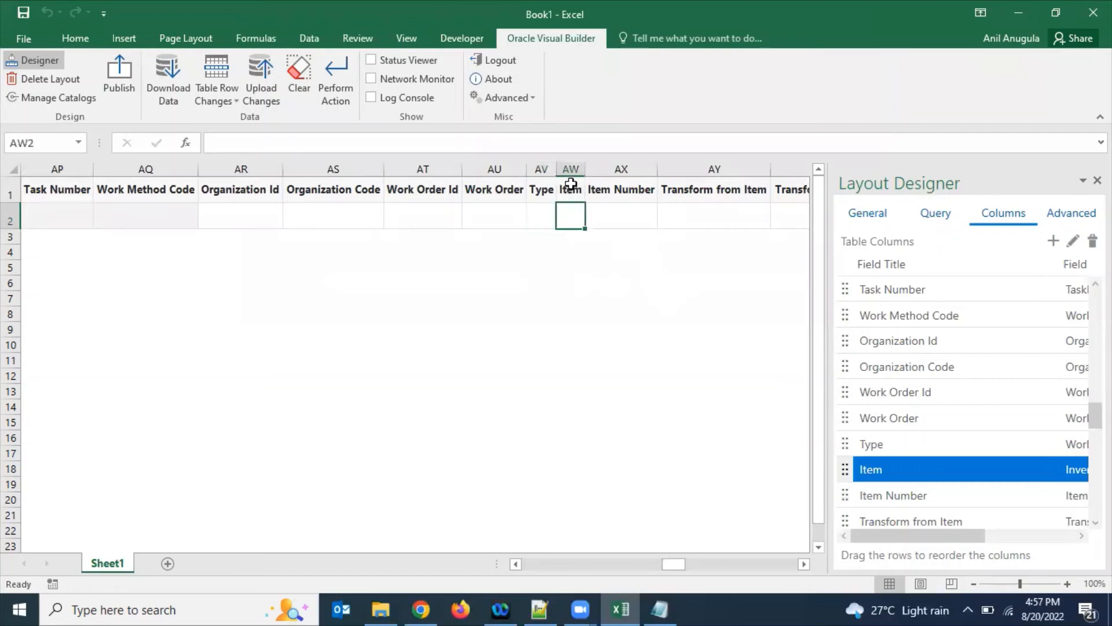
{"action": "left_click", "coordinate": [571, 185]}
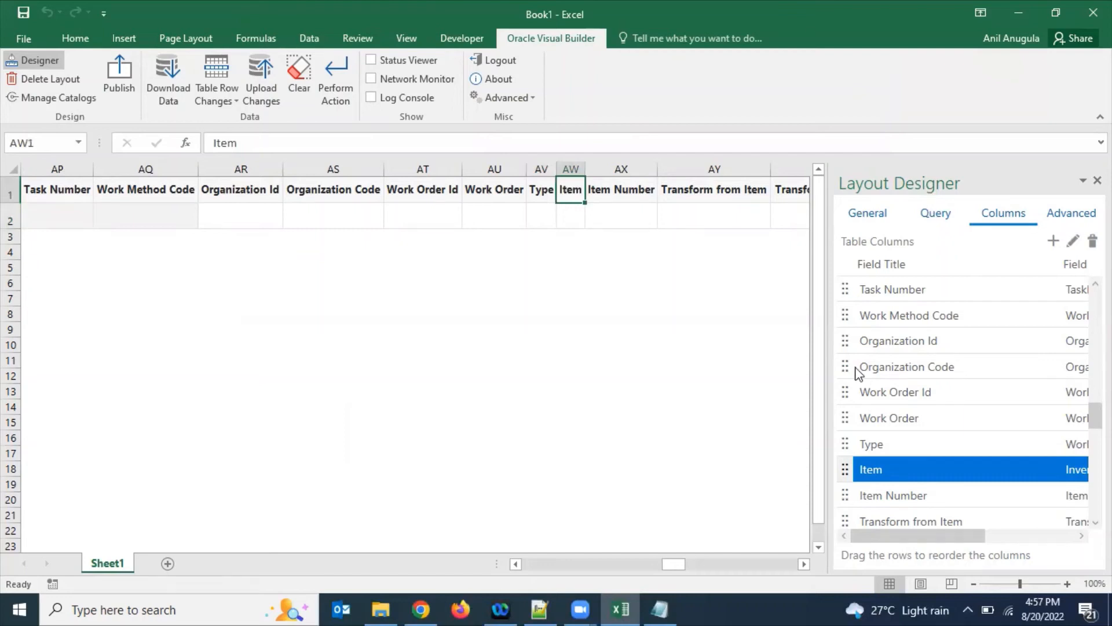
Go back to the first columns, select the pending row's cells and close the status viewer
{"action": "left_click_drag", "start_coordinate": [671, 567], "coordinate": [469, 569]}
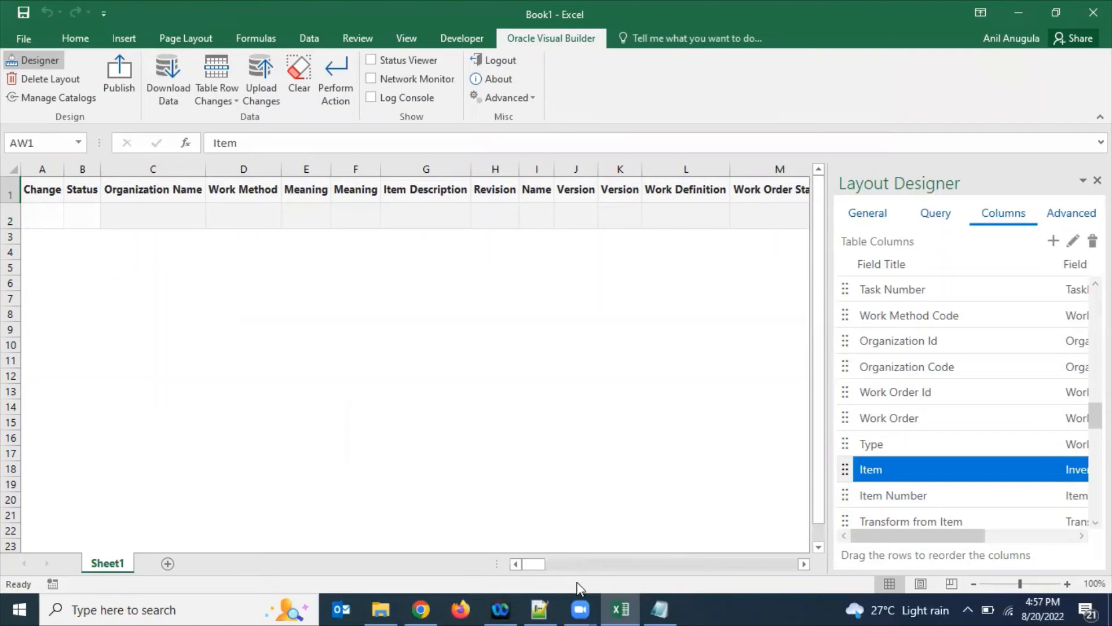
{"action": "mouse_move", "coordinate": [673, 604]}
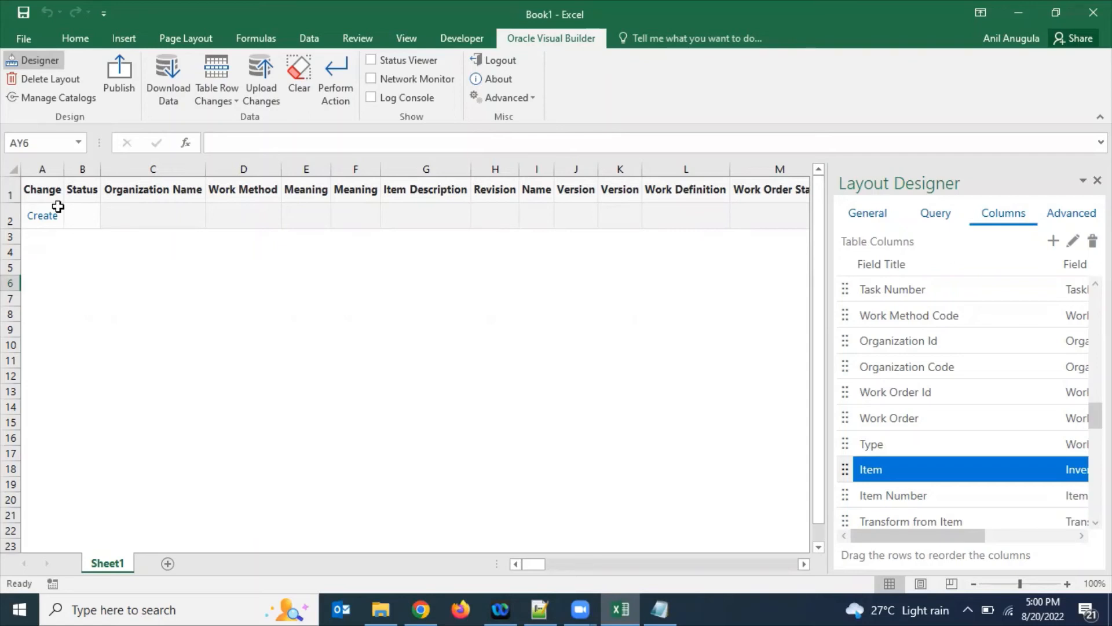
{"action": "left_click", "coordinate": [206, 216]}
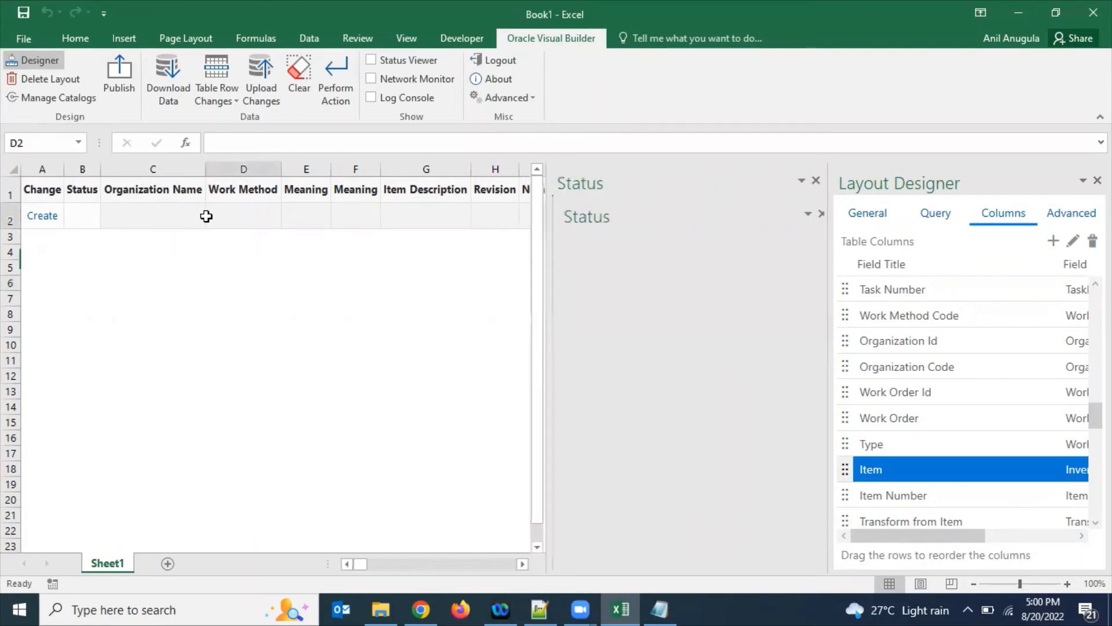
{"action": "key", "text": "Tab"}
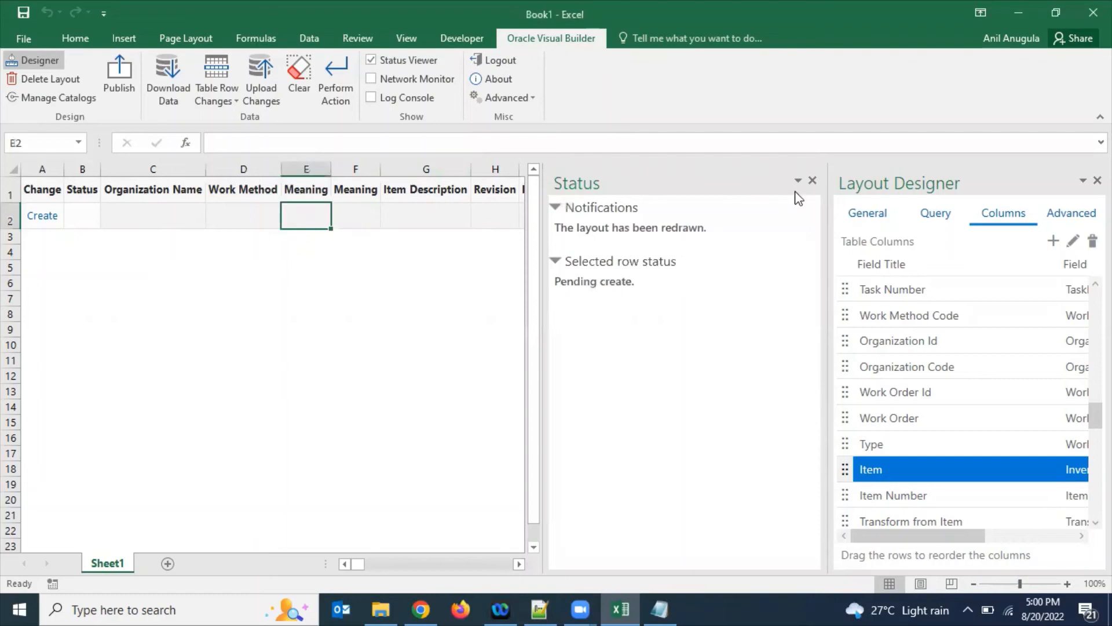
{"action": "left_click", "coordinate": [813, 181]}
Review the columns of the pending row from Meaning through Source Line Reference Id
{"action": "key", "text": "Tab"}
{"action": "key", "text": "Tab"}
{"action": "key", "text": "Tab"}
{"action": "key", "text": "Tab"}
{"action": "key", "text": "Tab"}
{"action": "key", "text": "Tab"}
{"action": "key", "text": "Tab"}
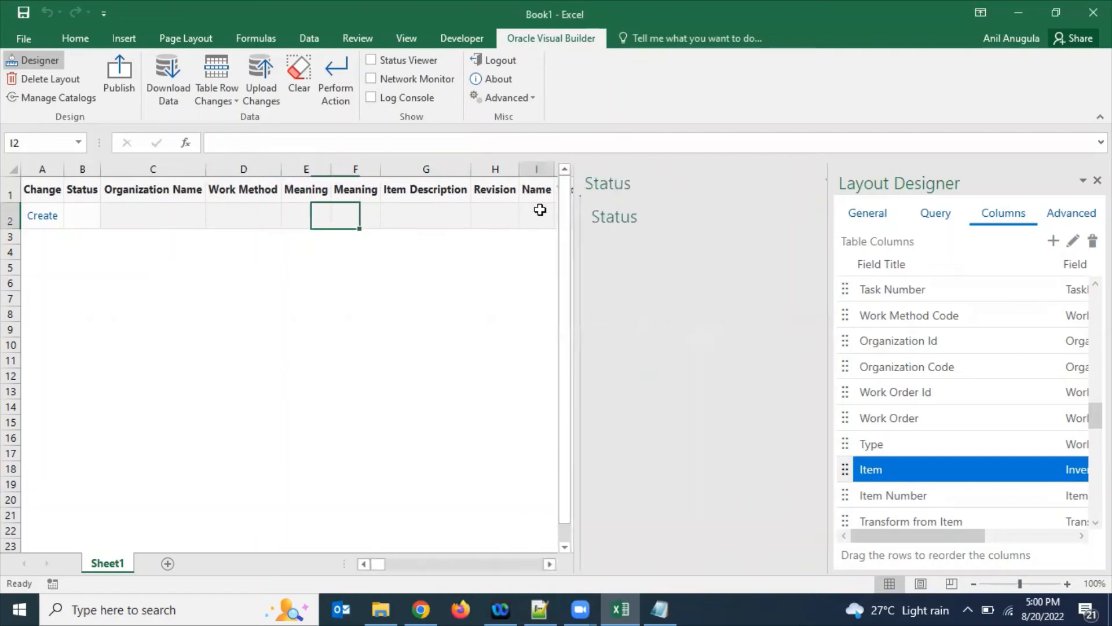
{"action": "key", "text": "Tab"}
{"action": "key", "text": "Tab"}
{"action": "key", "text": "Tab"}
{"action": "key", "text": "Tab"}
{"action": "key", "text": "Tab"}
{"action": "key", "text": "Tab"}
{"action": "key", "text": "Tab"}
{"action": "key", "text": "Tab"}
{"action": "key", "text": "Tab"}
{"action": "key", "text": "Tab"}
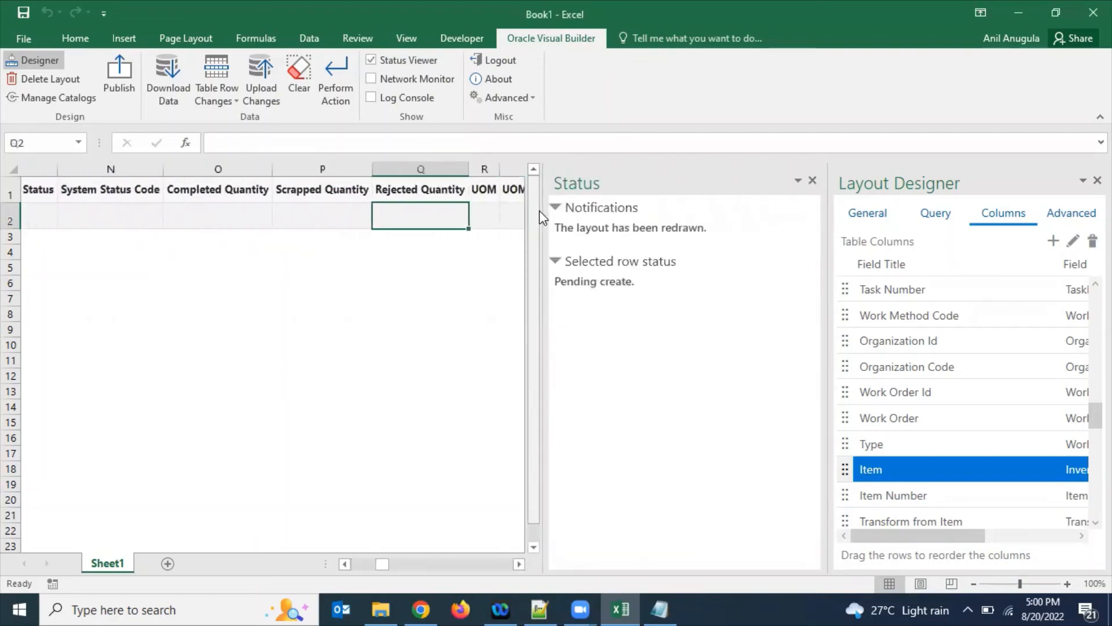
{"action": "key", "text": "Tab"}
{"action": "key", "text": "Tab"}
{"action": "key", "text": "Tab"}
{"action": "key", "text": "Tab"}
{"action": "key", "text": "Tab"}
{"action": "key", "text": "Tab"}
{"action": "key", "text": "Tab"}
{"action": "key", "text": "Tab"}
{"action": "key", "text": "Tab"}
{"action": "key", "text": "Tab"}
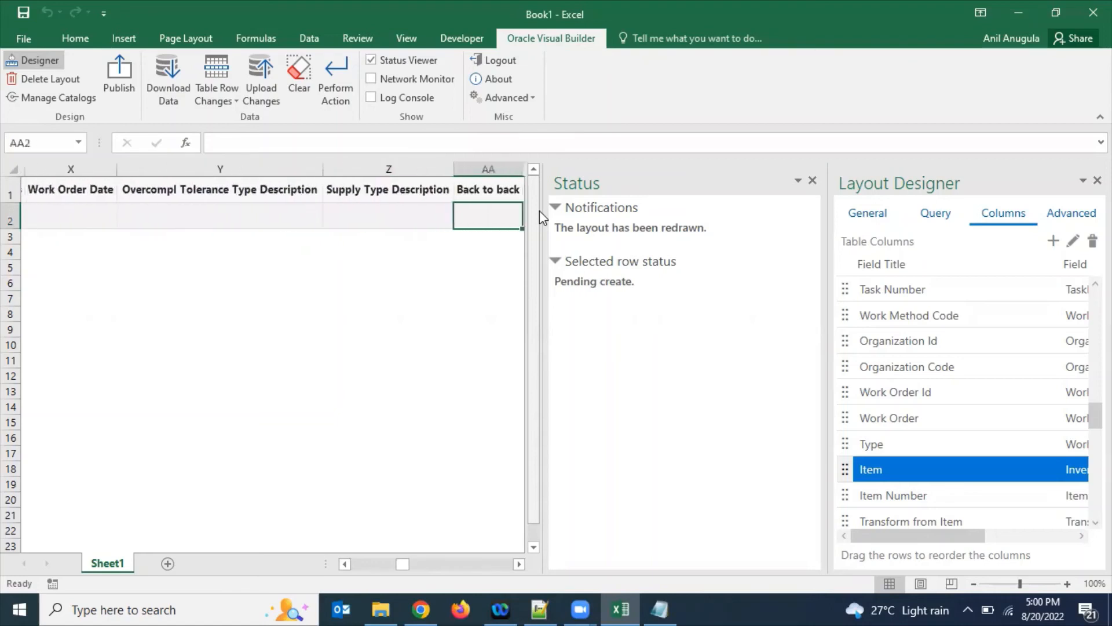
{"action": "key", "text": "Tab"}
{"action": "key", "text": "Tab"}
{"action": "key", "text": "Tab"}
{"action": "key", "text": "Tab"}
{"action": "key", "text": "Tab"}
{"action": "key", "text": "Tab"}
{"action": "key", "text": "Tab"}
{"action": "key", "text": "Tab"}
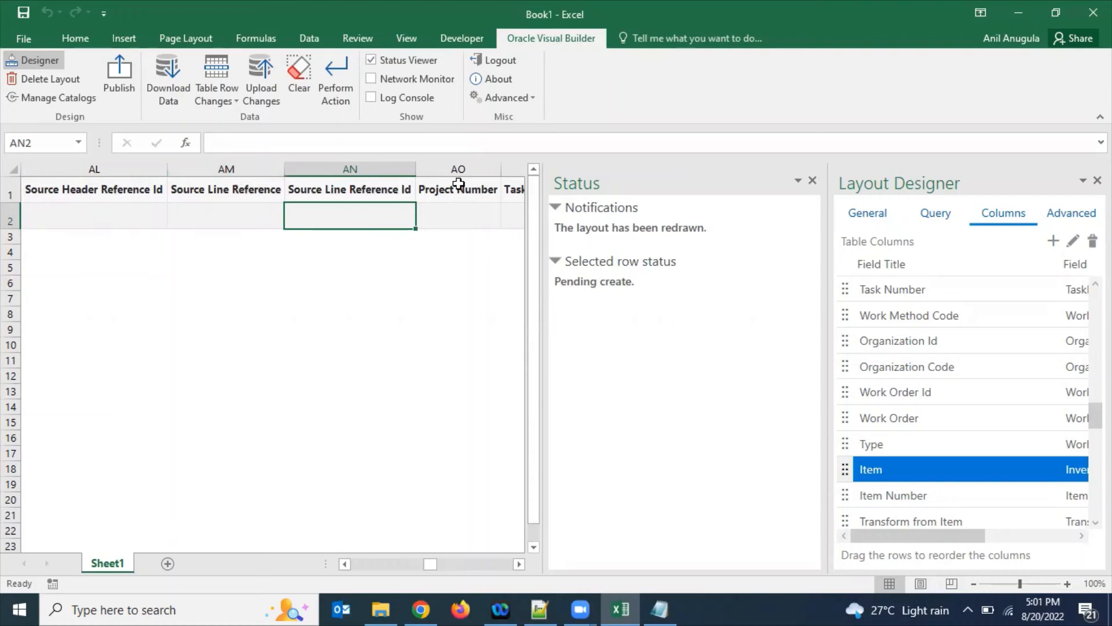
Examine the pending row's fields from Project Number to Item, including Organization Code and Work Order Id
{"action": "left_click", "coordinate": [460, 215]}
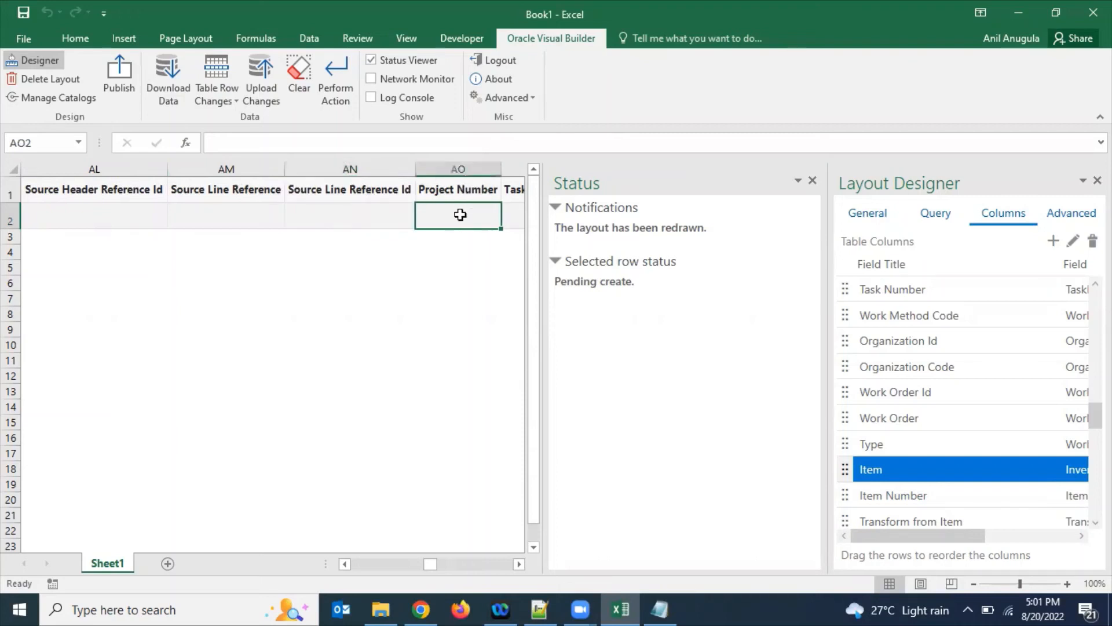
{"action": "key", "text": "Right"}
{"action": "key", "text": "Right"}
{"action": "key", "text": "Right"}
{"action": "key", "text": "Right"}
{"action": "key", "text": "Right"}
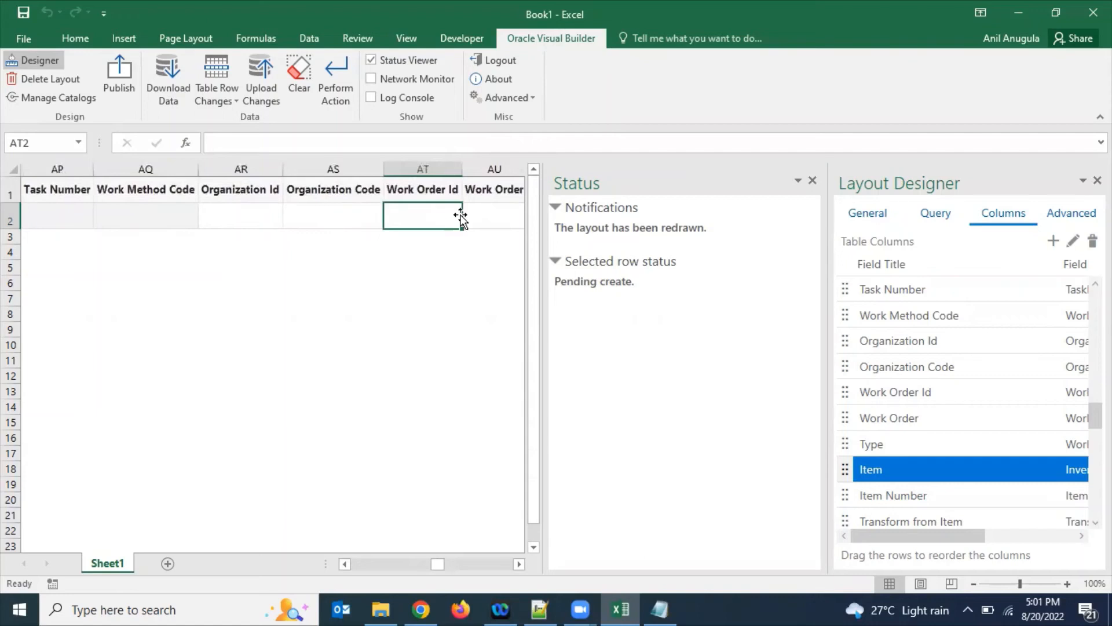
{"action": "key", "text": "Left"}
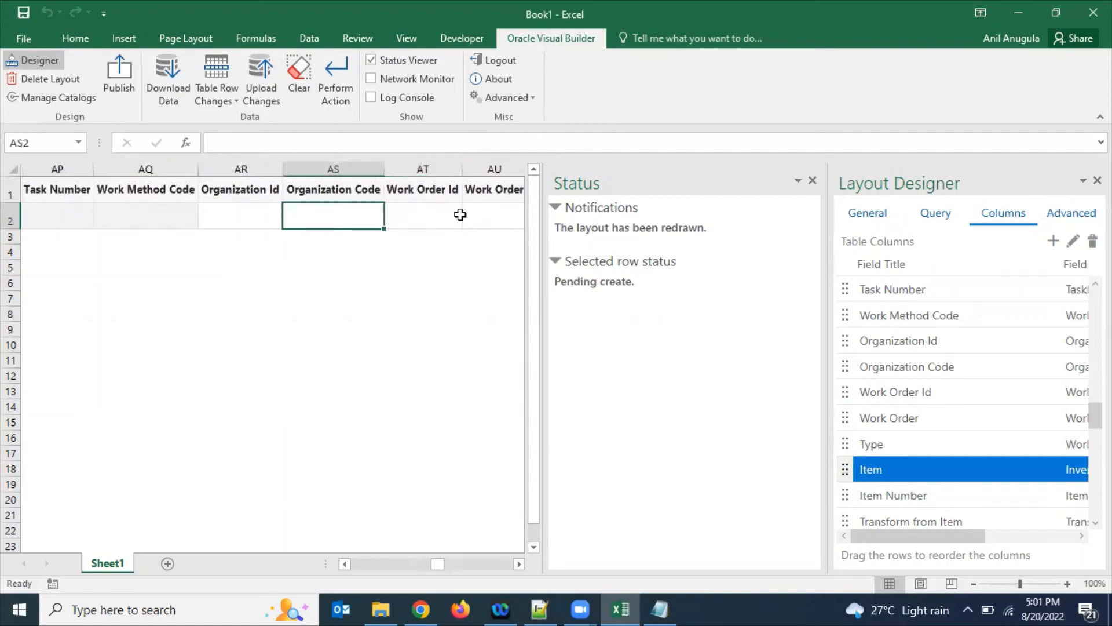
{"action": "left_click", "coordinate": [404, 211]}
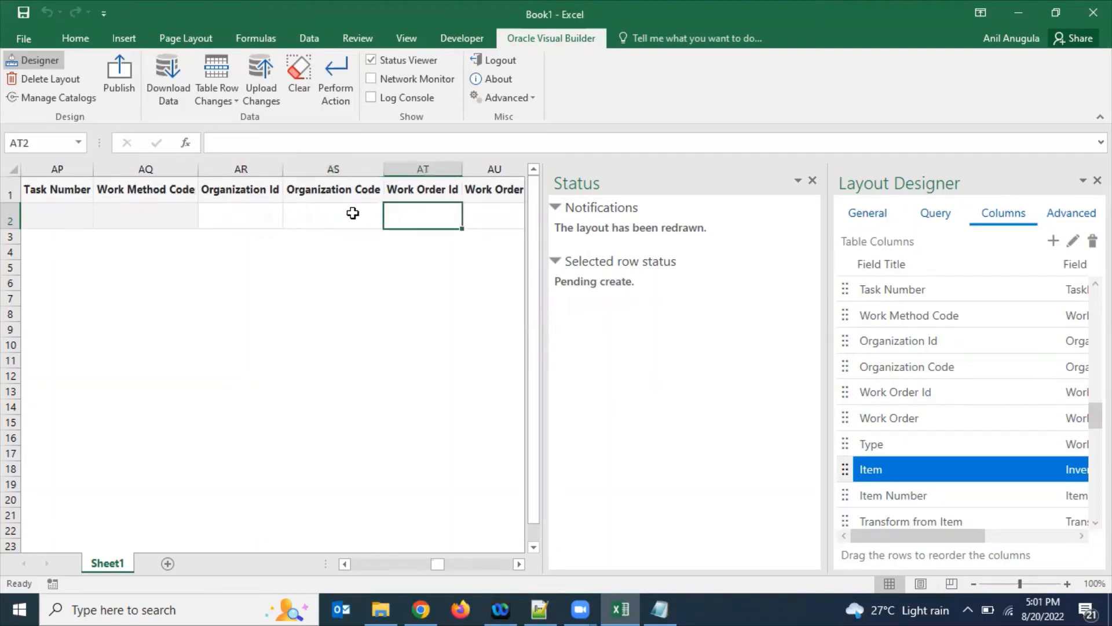
{"action": "left_click", "coordinate": [351, 213]}
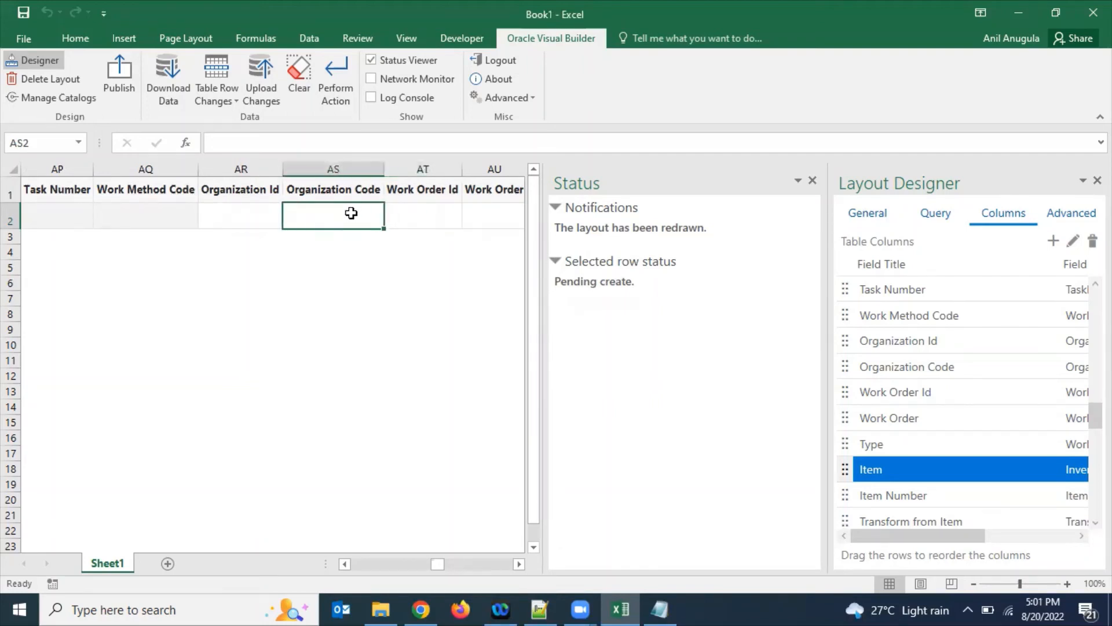
{"action": "key", "text": "Tab"}
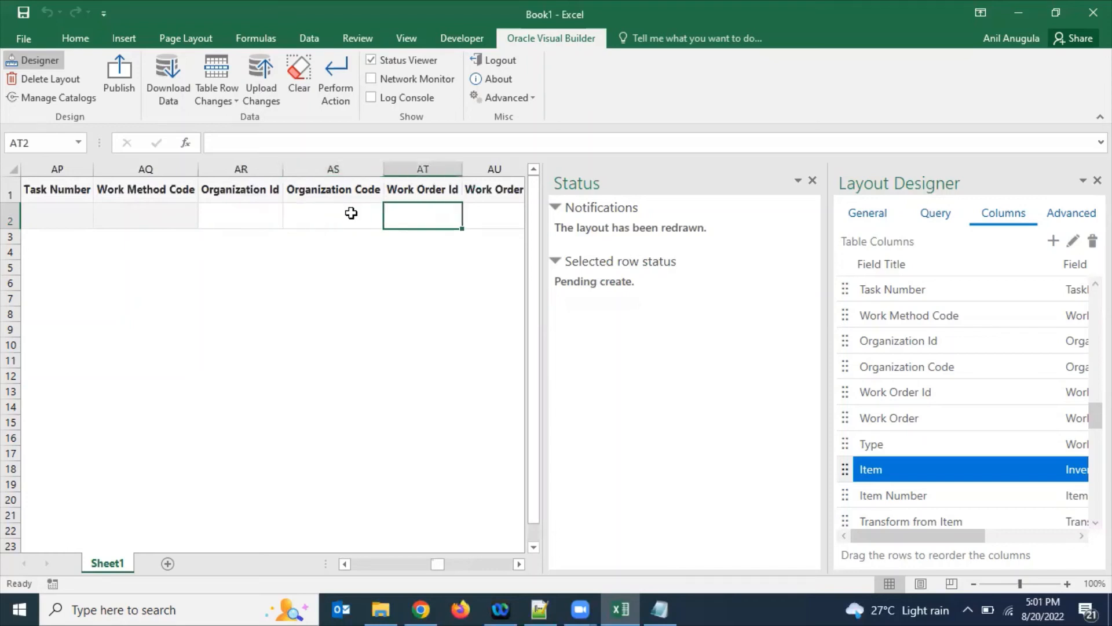
{"action": "key", "text": "Tab"}
{"action": "key", "text": "Tab"}
{"action": "key", "text": "Tab"}
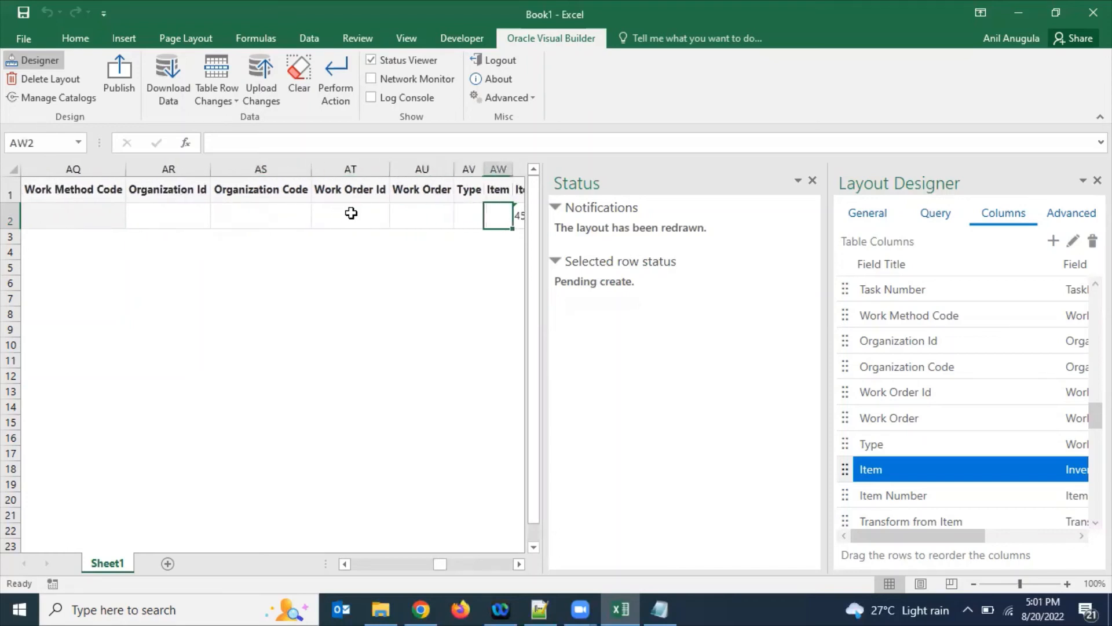
Review the pending row's fields from Item Number through Work Definition Code
{"action": "key", "text": "Tab"}
{"action": "key", "text": "Tab"}
{"action": "key", "text": "Tab"}
{"action": "key", "text": "Tab"}
{"action": "key", "text": "Tab"}
{"action": "key", "text": "Tab"}
{"action": "key", "text": "Tab"}
{"action": "key", "text": "Tab"}
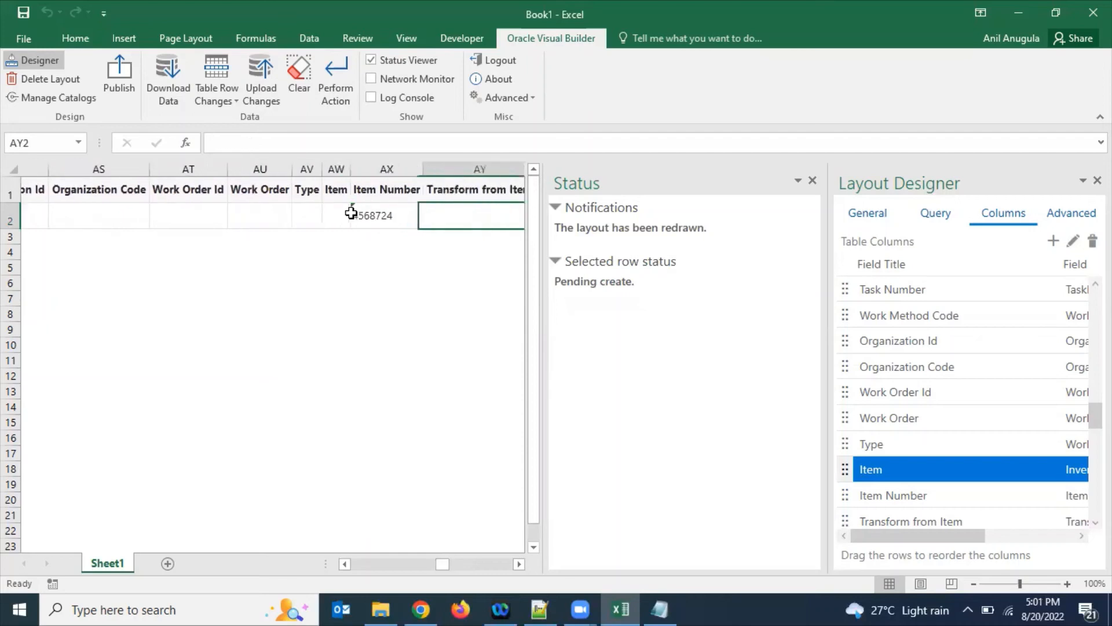
{"action": "key", "text": "Tab"}
{"action": "key", "text": "Tab"}
{"action": "key", "text": "Tab"}
{"action": "key", "text": "Tab"}
{"action": "key", "text": "Tab"}
{"action": "key", "text": "Tab"}
{"action": "key", "text": "Tab"}
{"action": "key", "text": "Tab"}
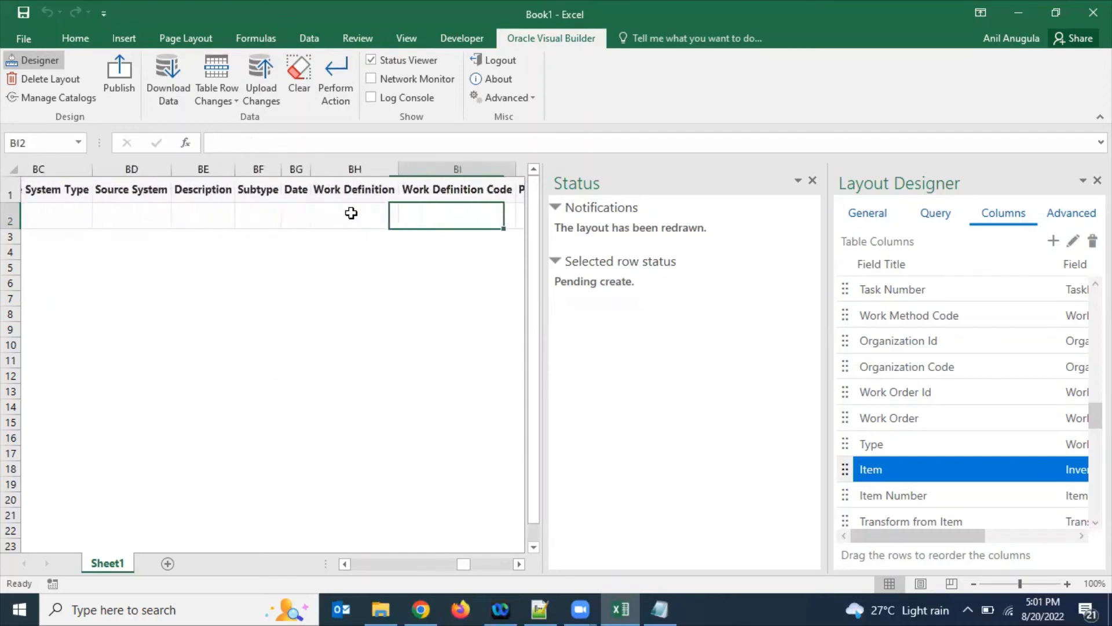
Check the pending row's Work Order Status Code, Scheduling Method, Quantity and Start Date fields
{"action": "key", "text": "shift+Tab"}
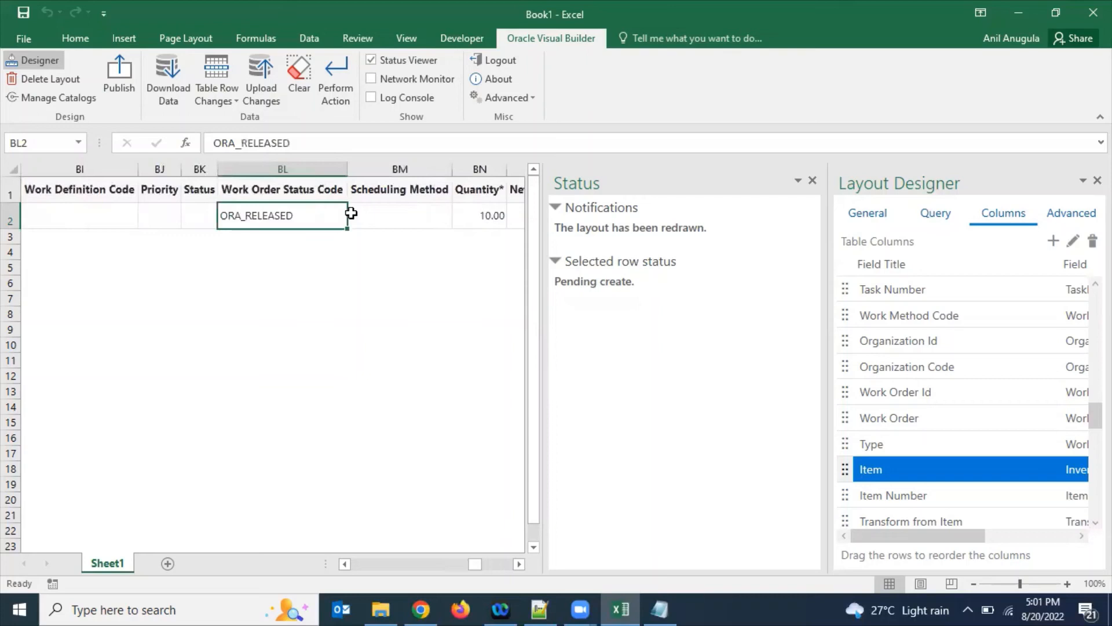
{"action": "key", "text": "Tab"}
{"action": "key", "text": "Tab"}
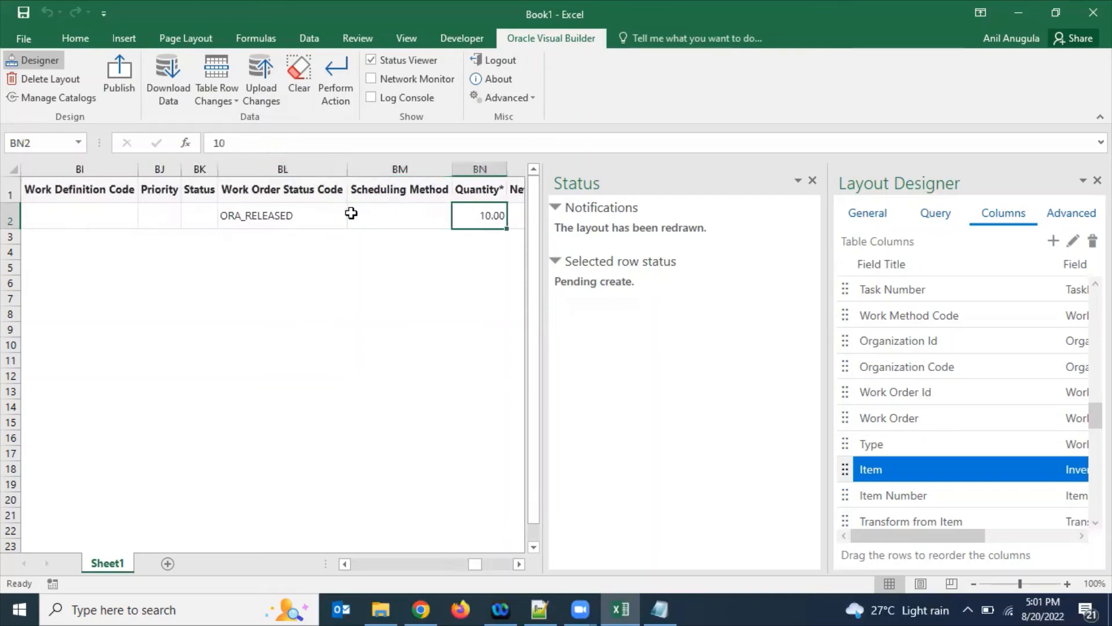
{"action": "key", "text": "Tab"}
{"action": "key", "text": "Tab"}
{"action": "key", "text": "Tab"}
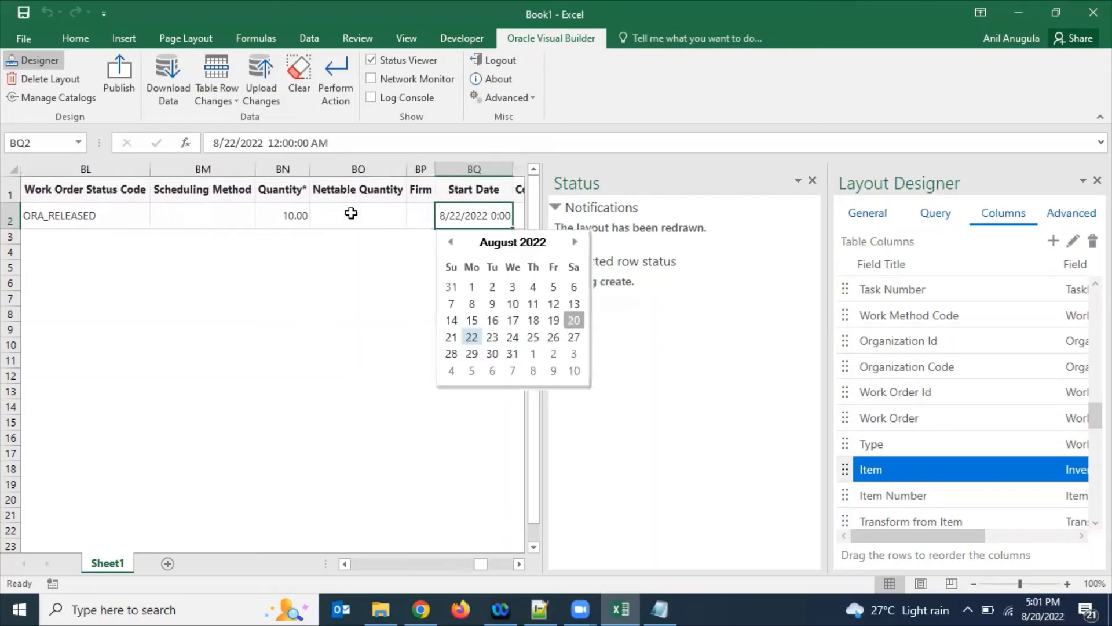
Examine the pending row's remaining fields from Completion Date through Key and check the Explosion Flag
{"action": "key", "text": "Tab"}
{"action": "key", "text": "Tab"}
{"action": "key", "text": "Tab"}
{"action": "key", "text": "Tab"}
{"action": "key", "text": "Tab"}
{"action": "key", "text": "Tab"}
{"action": "key", "text": "Tab"}
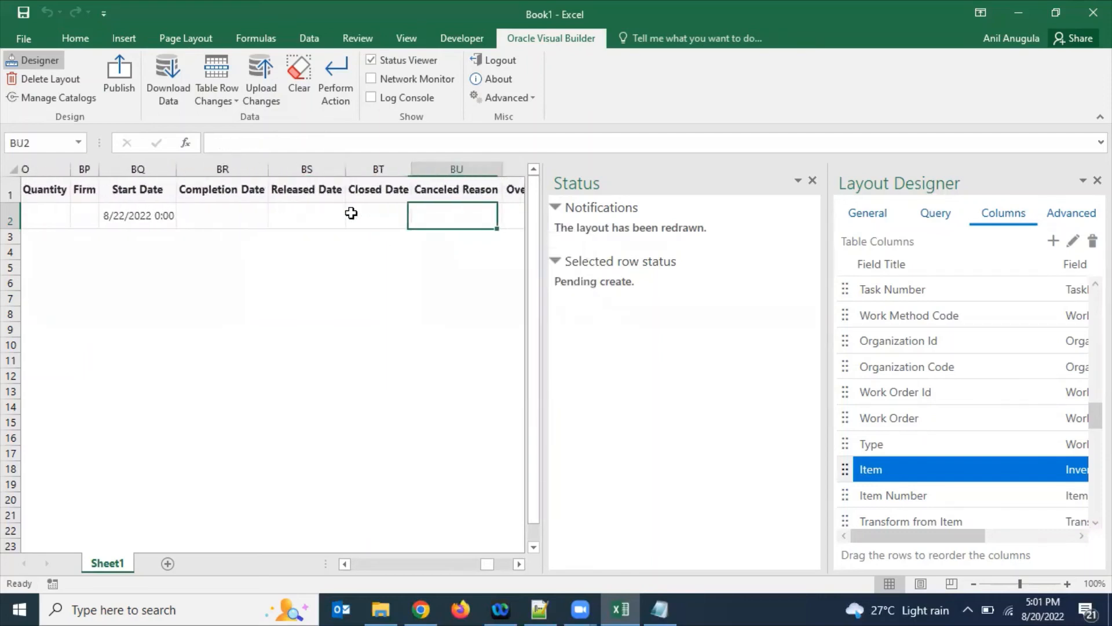
{"action": "key", "text": "Tab"}
{"action": "key", "text": "Tab"}
{"action": "key", "text": "Tab"}
{"action": "key", "text": "Tab"}
{"action": "key", "text": "Tab"}
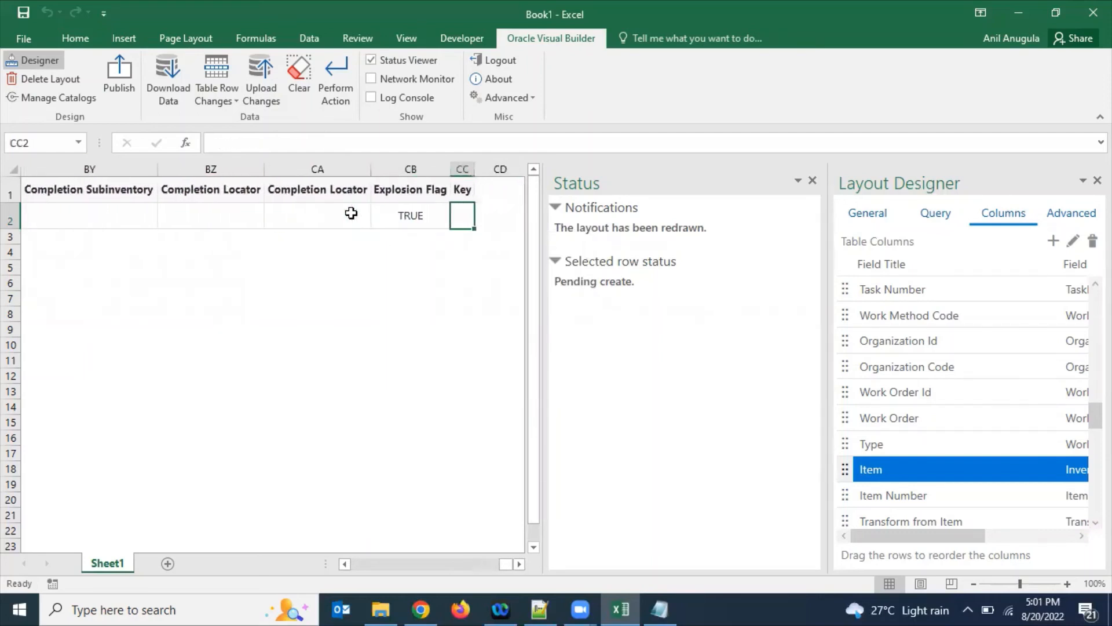
{"action": "key", "text": "shift+Tab"}
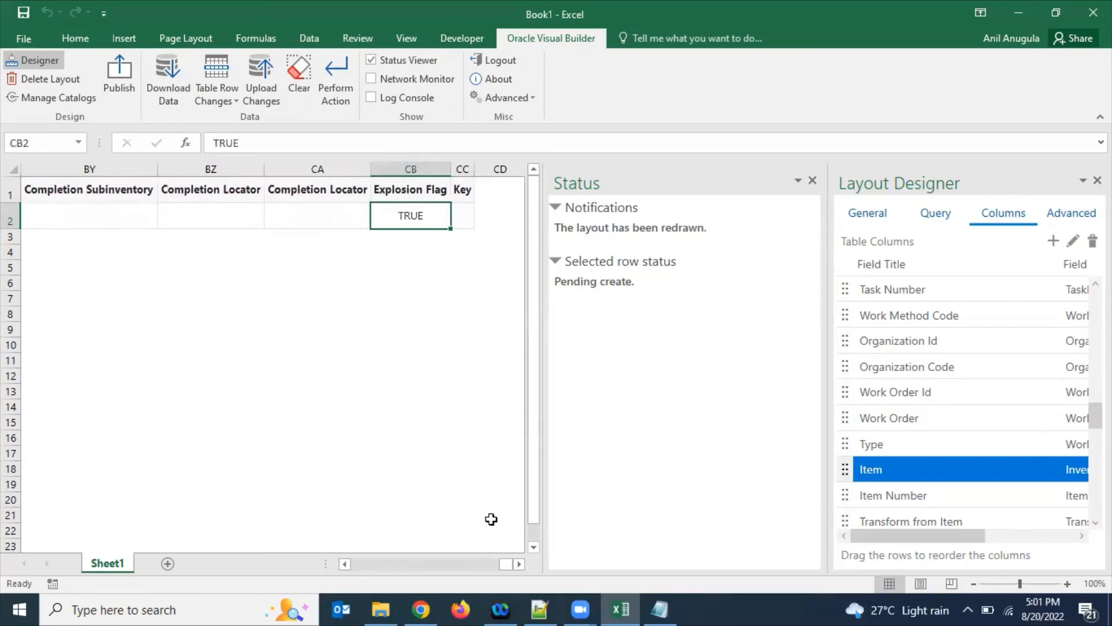
Try to upload the pending create row to Oracle
{"action": "left_click_drag", "start_coordinate": [509, 565], "coordinate": [351, 566]}
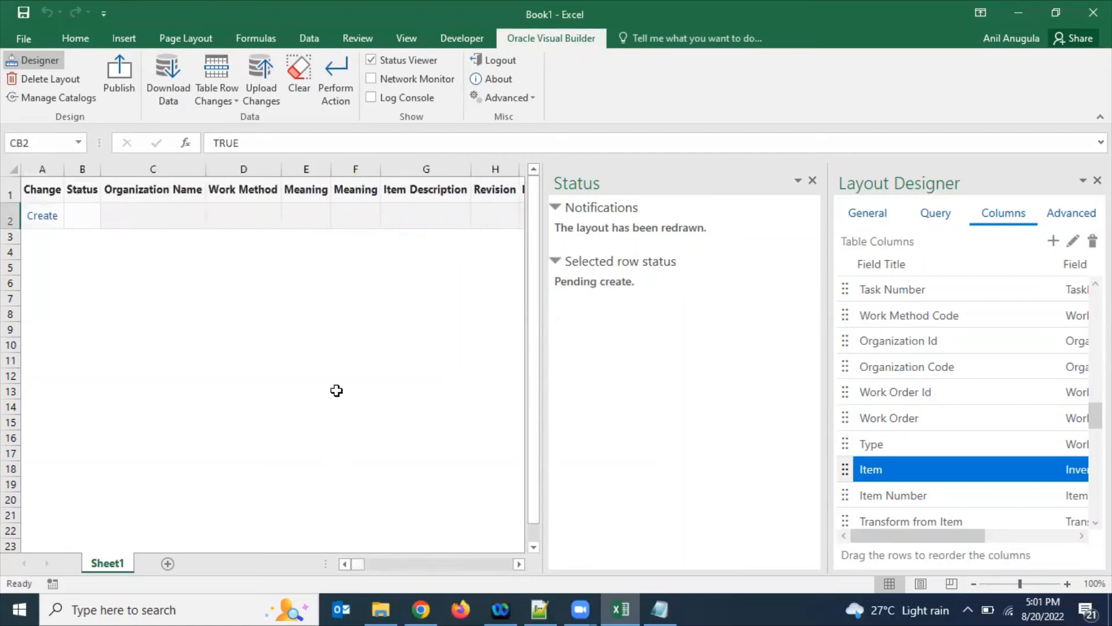
{"action": "left_click", "coordinate": [262, 88]}
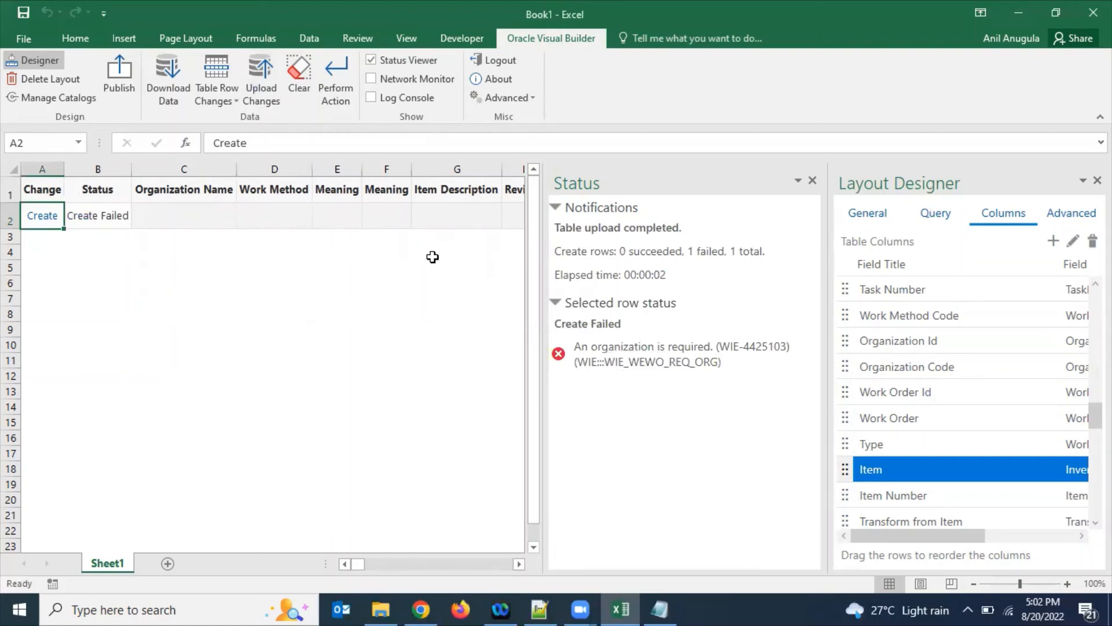
{"action": "left_click", "coordinate": [368, 215]}
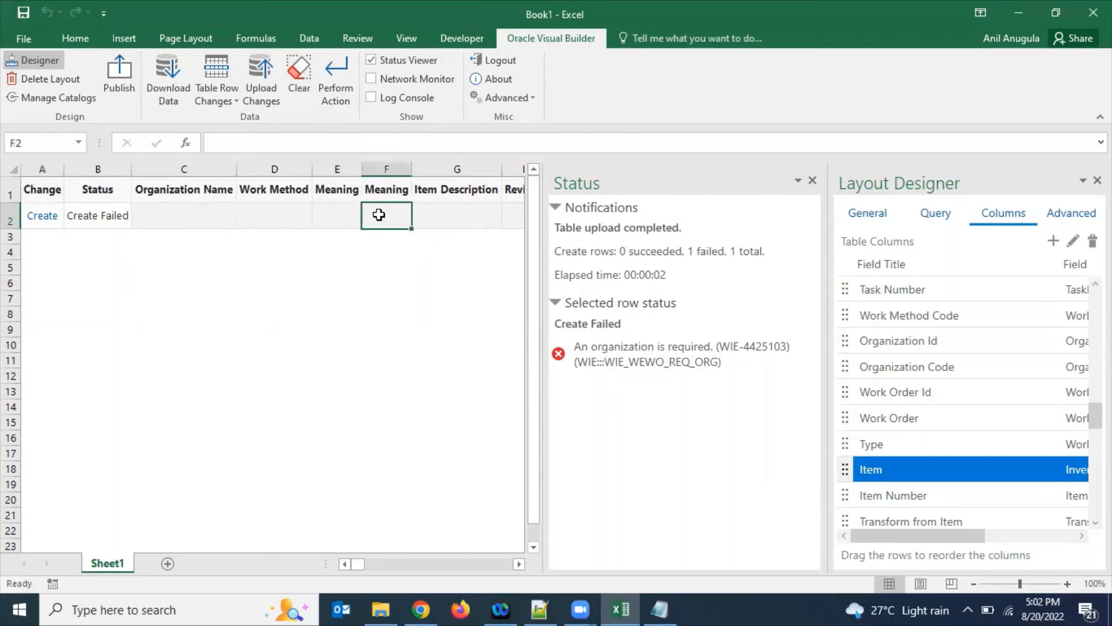
Enter 41 as the row's Organization Code and upload the changes again
{"action": "left_click_drag", "start_coordinate": [359, 564], "coordinate": [414, 572]}
{"action": "left_click", "coordinate": [348, 206]}
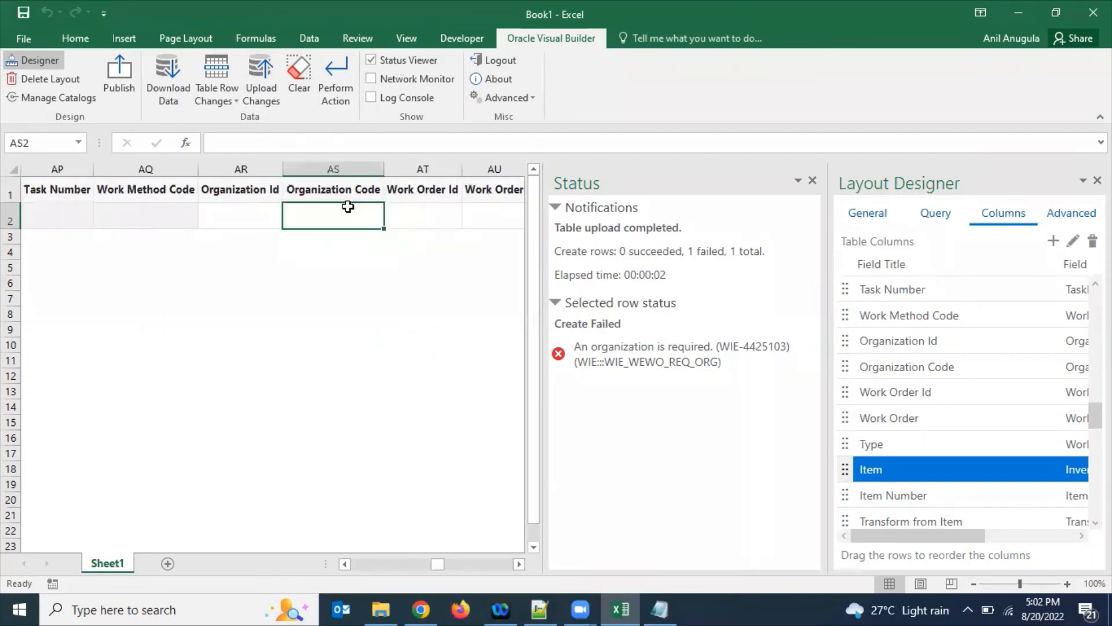
{"action": "type", "text": "41"}
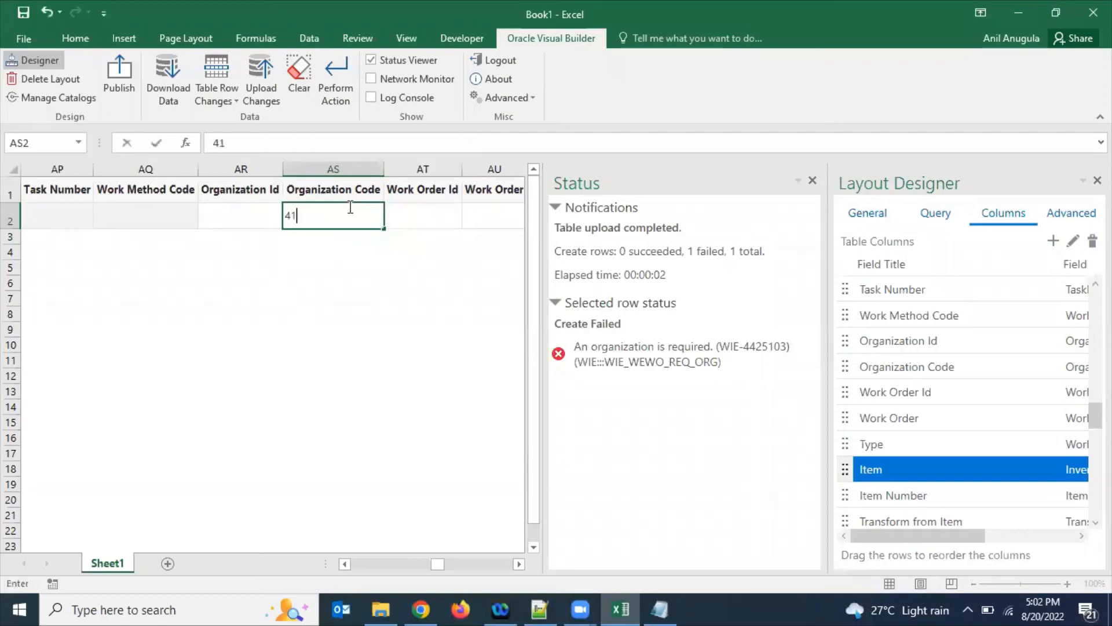
{"action": "left_click", "coordinate": [412, 217]}
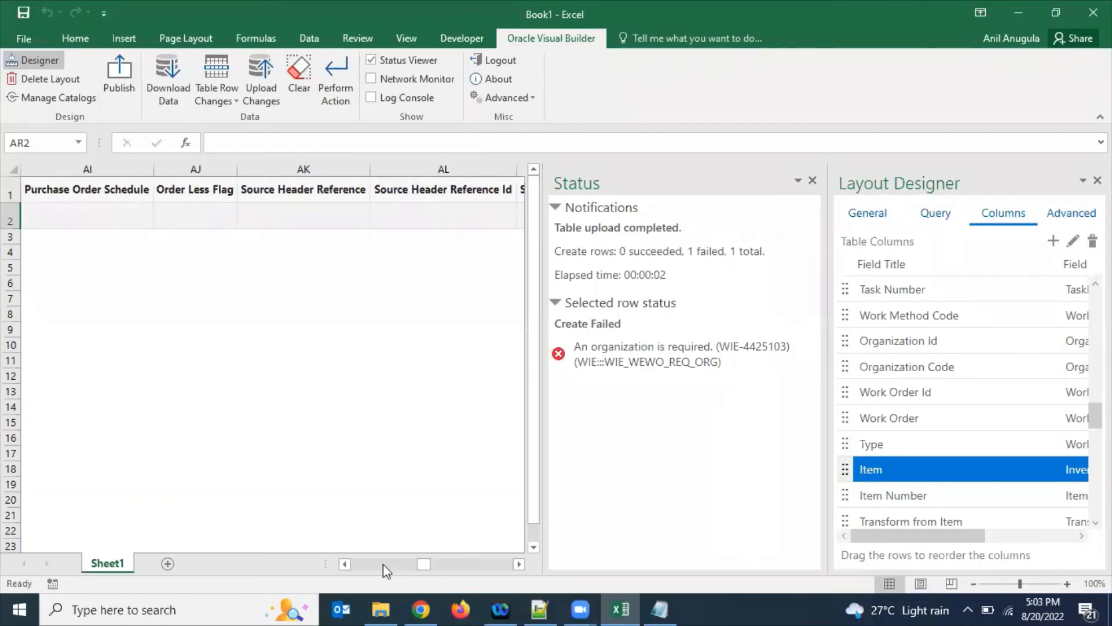
{"action": "left_click_drag", "start_coordinate": [424, 564], "coordinate": [350, 562]}
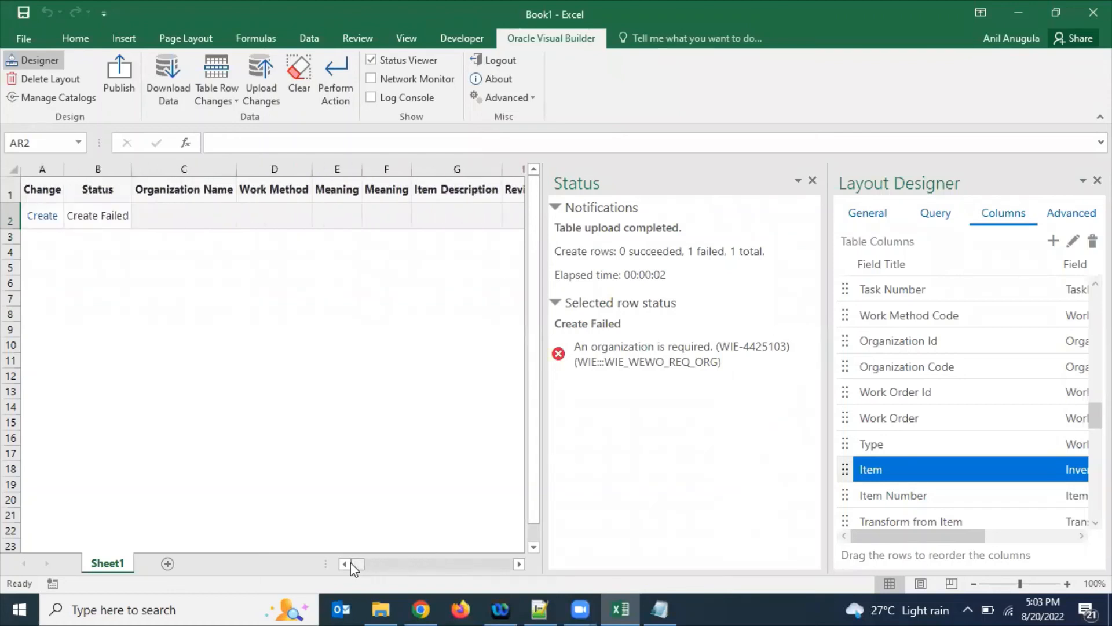
{"action": "left_click", "coordinate": [256, 78]}
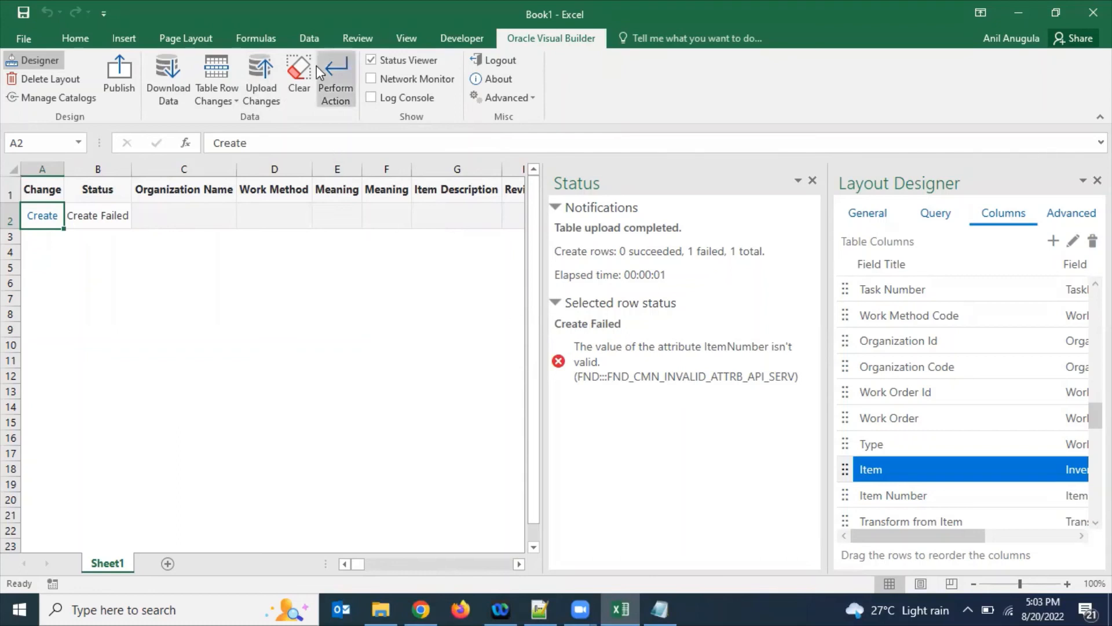
Replace the last digit of the row's Item Number with 5 and upload the changes once more
{"action": "left_click_drag", "start_coordinate": [357, 564], "coordinate": [440, 573]}
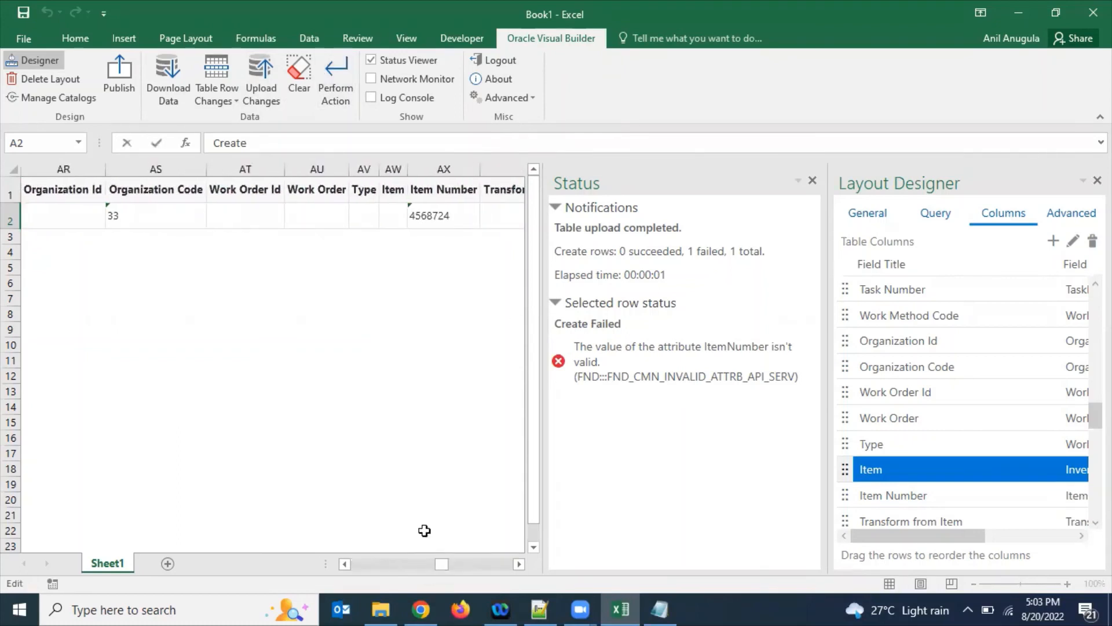
{"action": "double_click", "coordinate": [460, 215]}
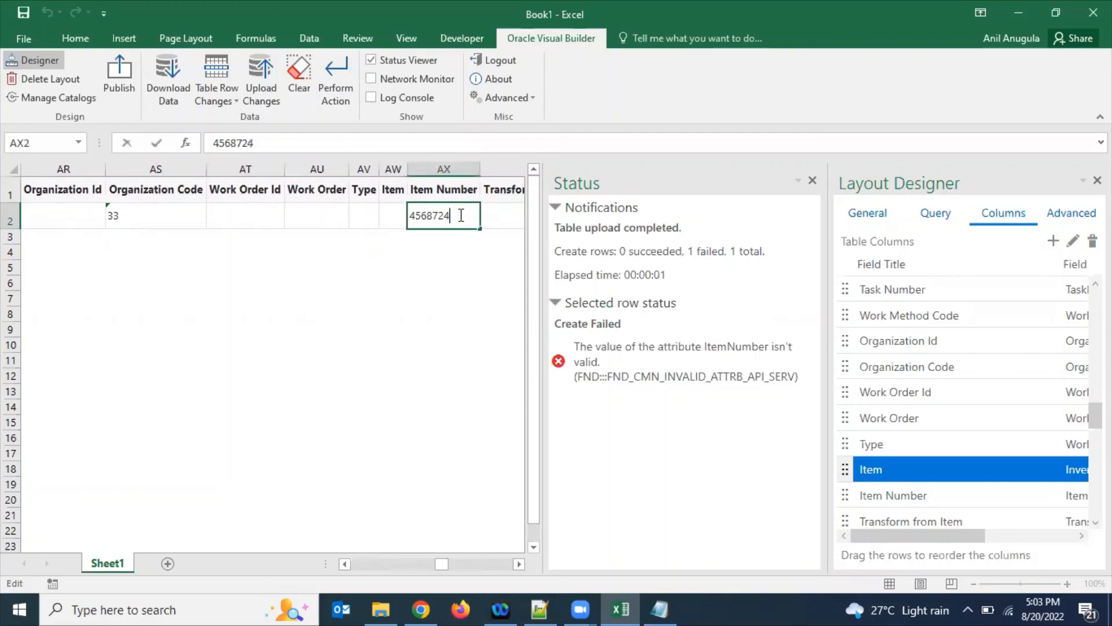
{"action": "key", "text": "BackSpace"}
{"action": "type", "text": "5"}
{"action": "left_click", "coordinate": [363, 215]}
{"action": "left_click", "coordinate": [168, 214]}
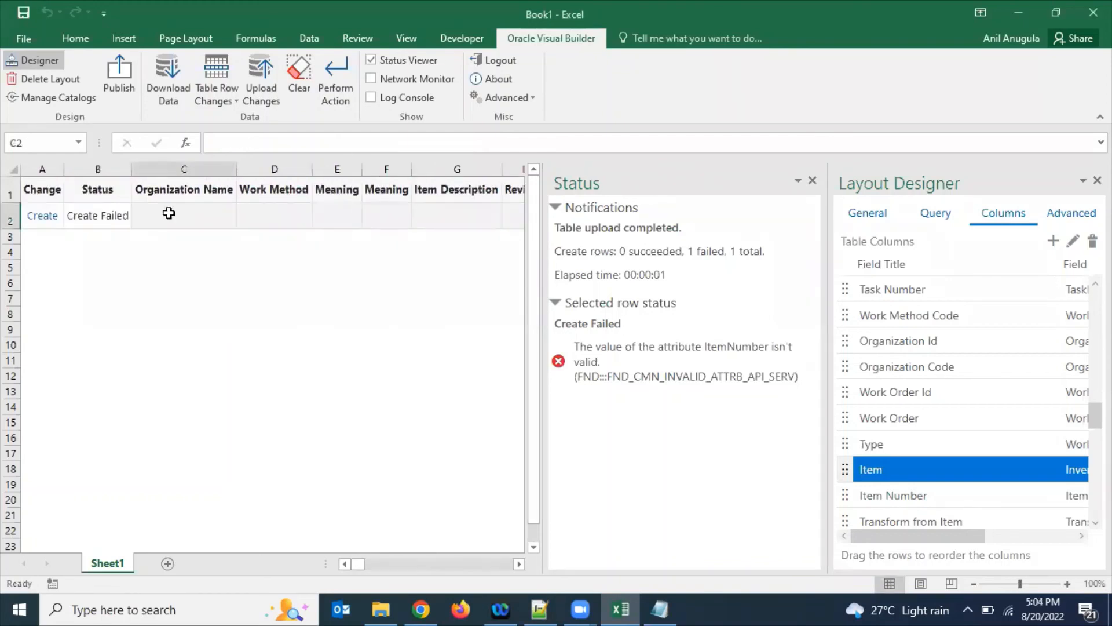
{"action": "left_click", "coordinate": [265, 93]}
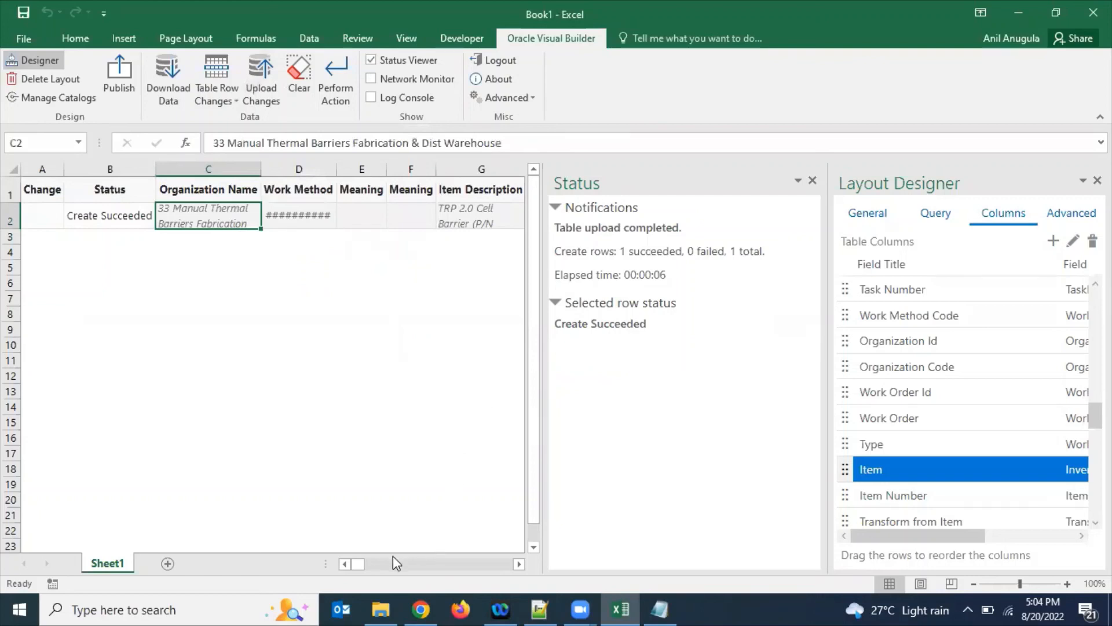
Review the created row's Work Order, Type and Item Number fields, returning to the first columns
{"action": "left_click_drag", "start_coordinate": [357, 565], "coordinate": [441, 564]}
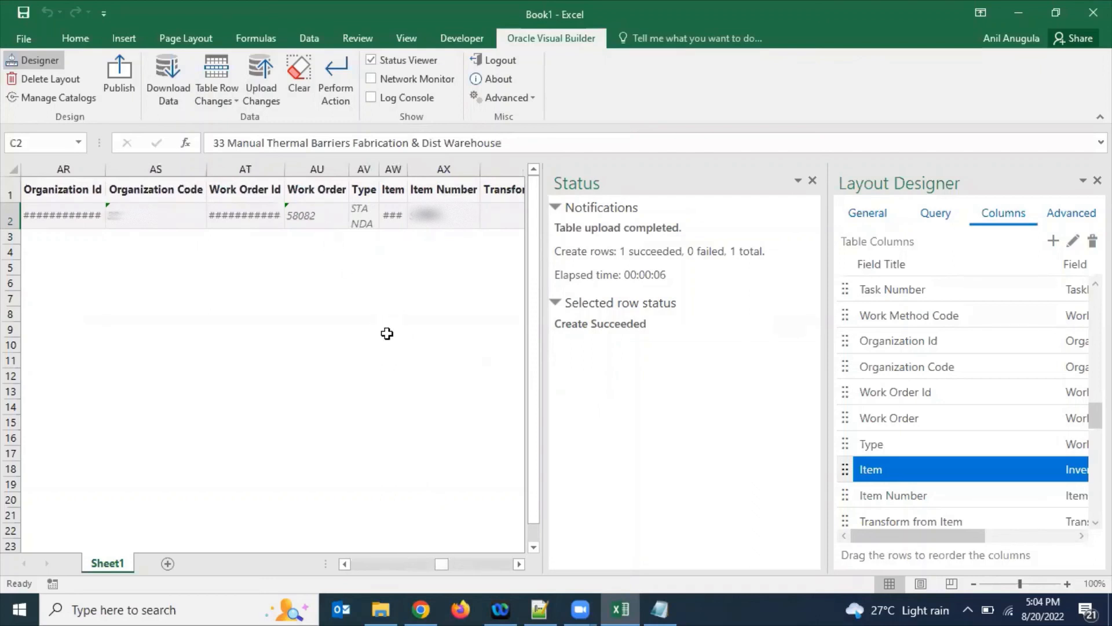
{"action": "left_click_drag", "start_coordinate": [440, 567], "coordinate": [349, 566]}
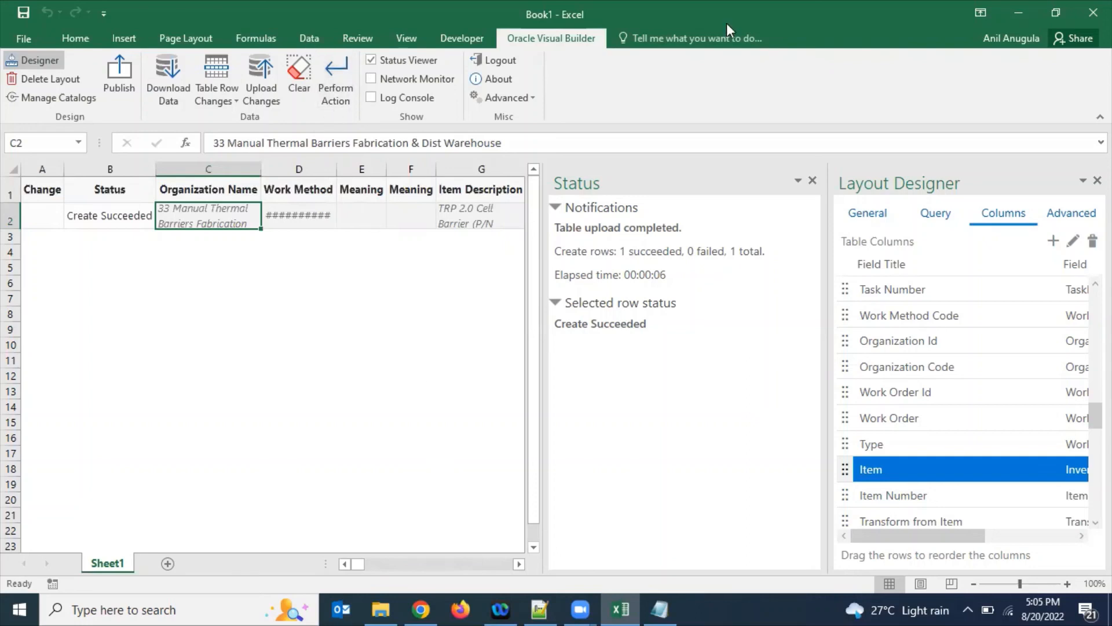
{"action": "left_click", "coordinate": [729, 5]}
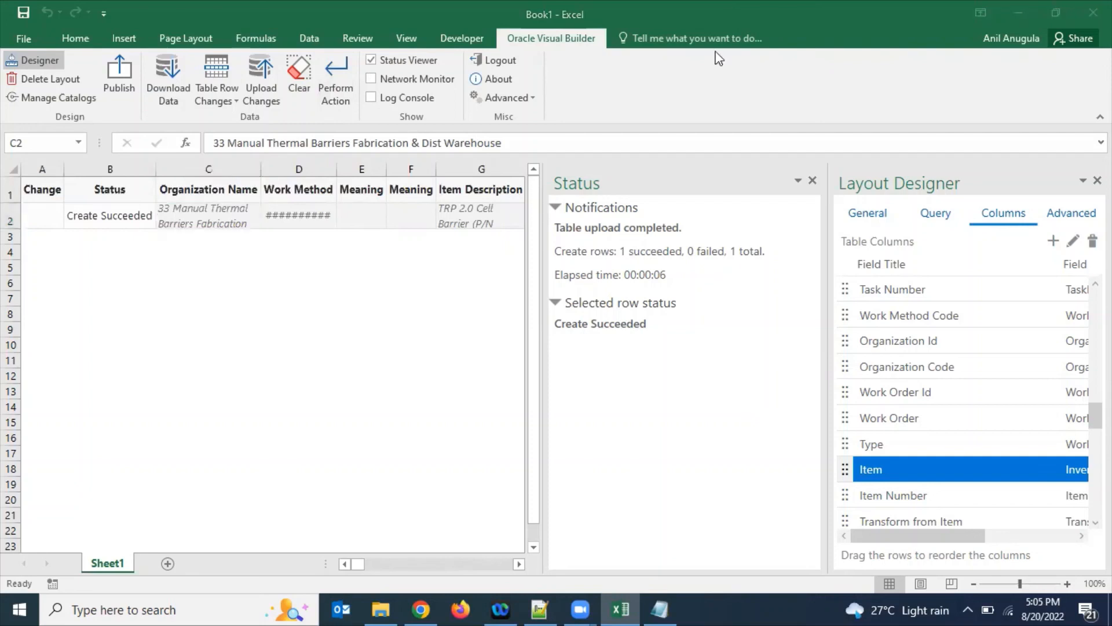